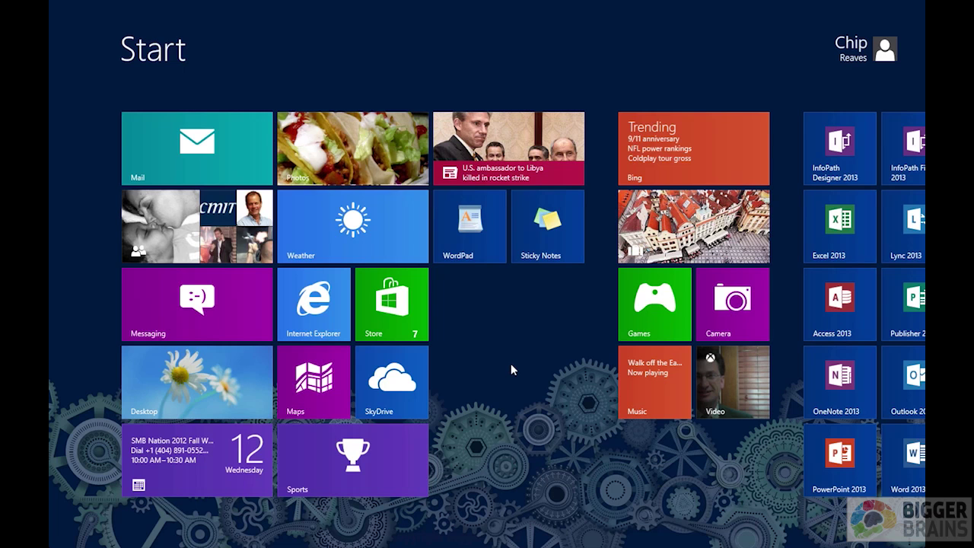
Launch WordPad from the Start screen, return to Start, and open Sticky Notes alongside it
{"action": "left_click", "coordinate": [482, 203]}
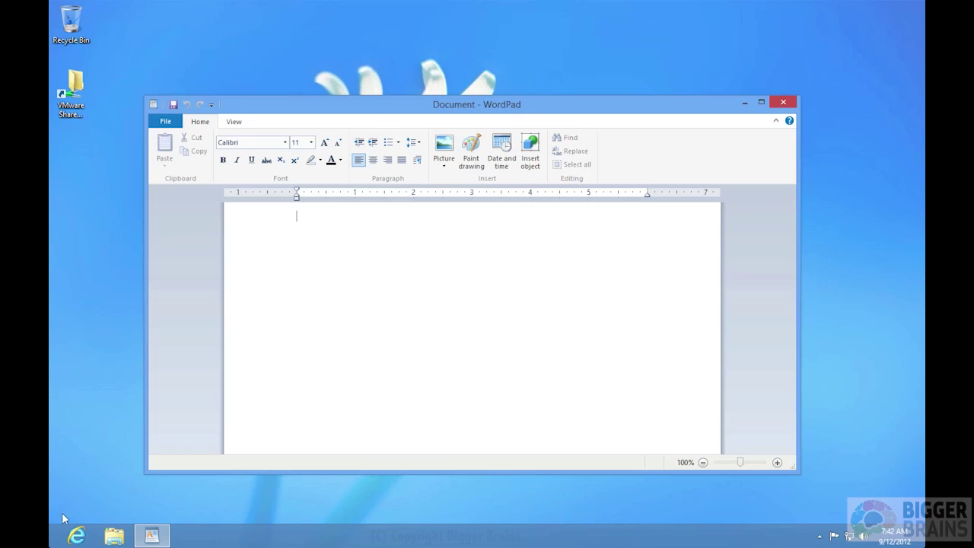
{"action": "mouse_move", "coordinate": [50, 544]}
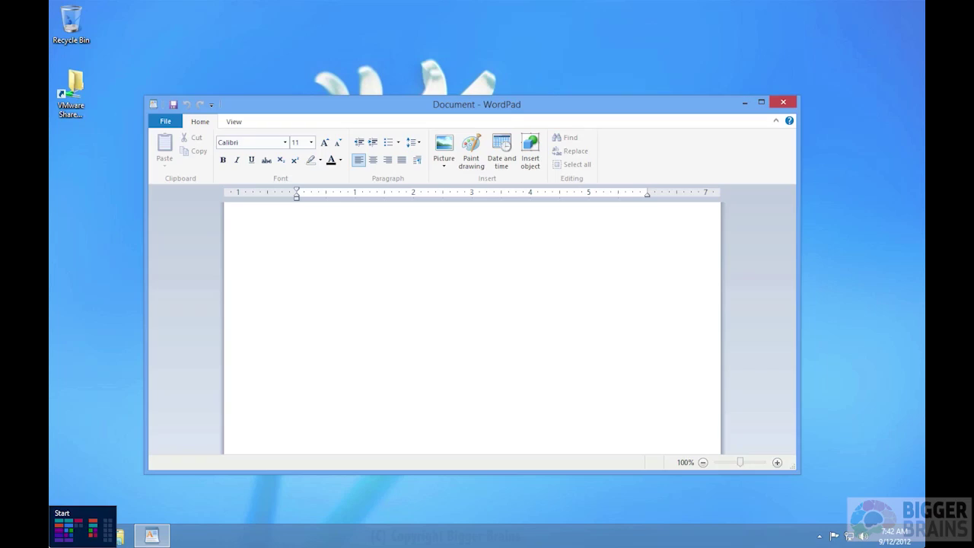
{"action": "left_click", "coordinate": [50, 543]}
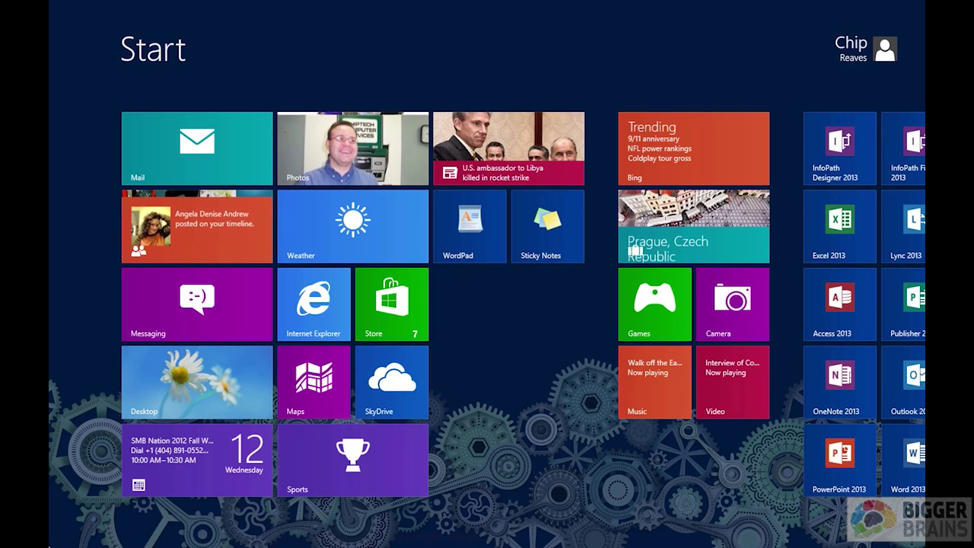
{"action": "left_click", "coordinate": [535, 219]}
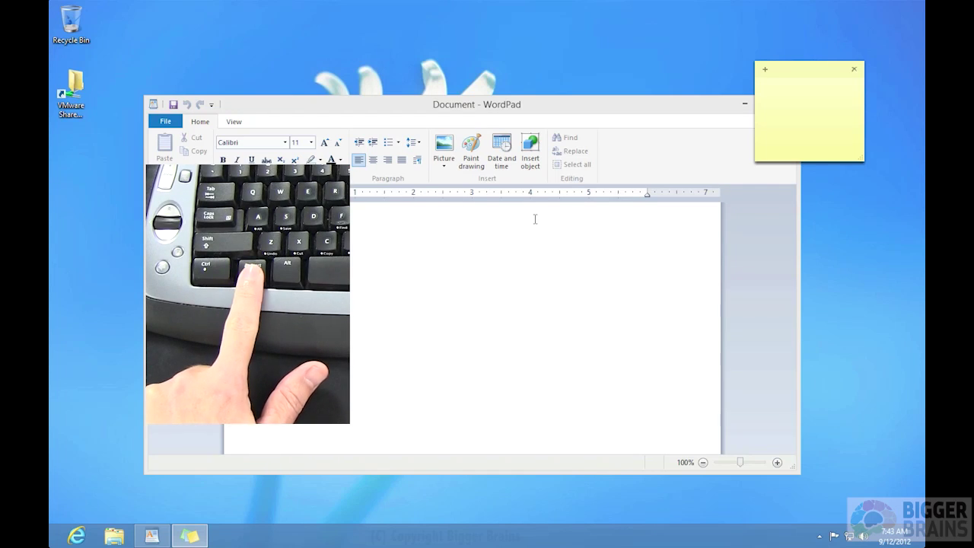
Open the Weather app from the Start screen and browse the second page of daily forecasts through to the historical weather section
{"action": "key", "text": "super"}
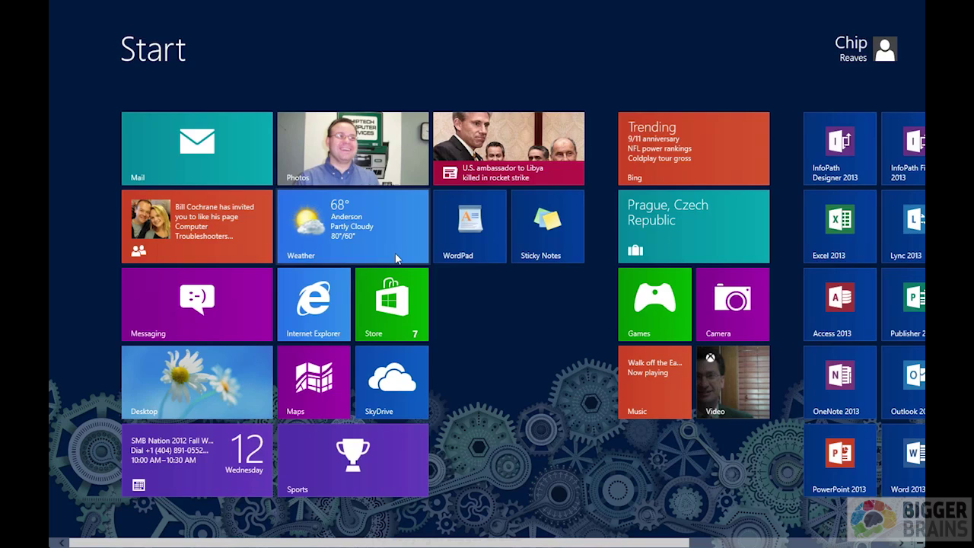
{"action": "left_click", "coordinate": [395, 259]}
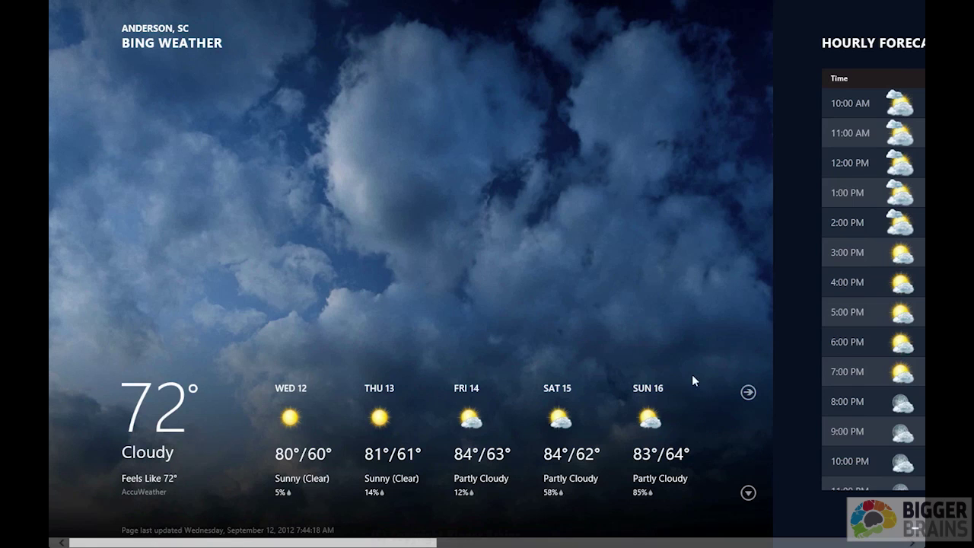
{"action": "left_click", "coordinate": [747, 391]}
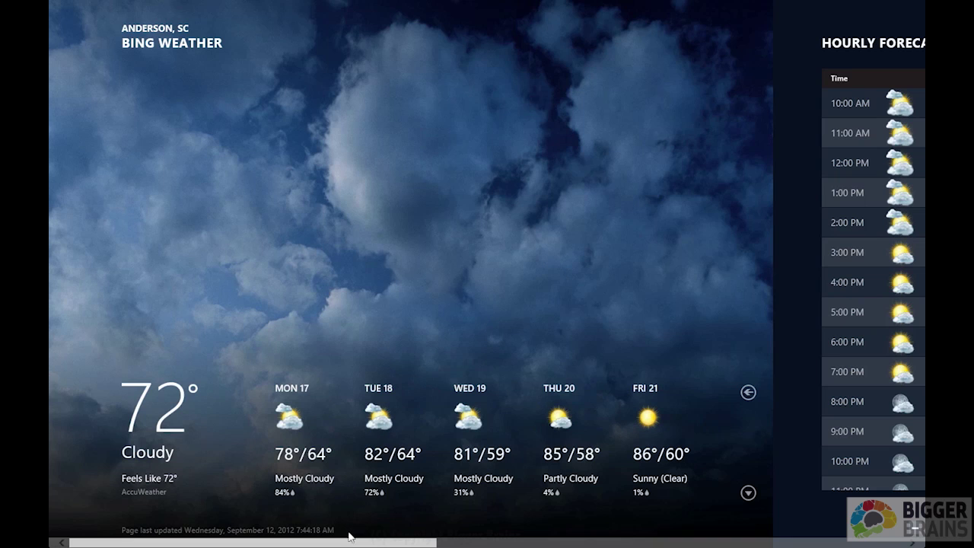
{"action": "left_click_drag", "start_coordinate": [416, 543], "coordinate": [897, 537]}
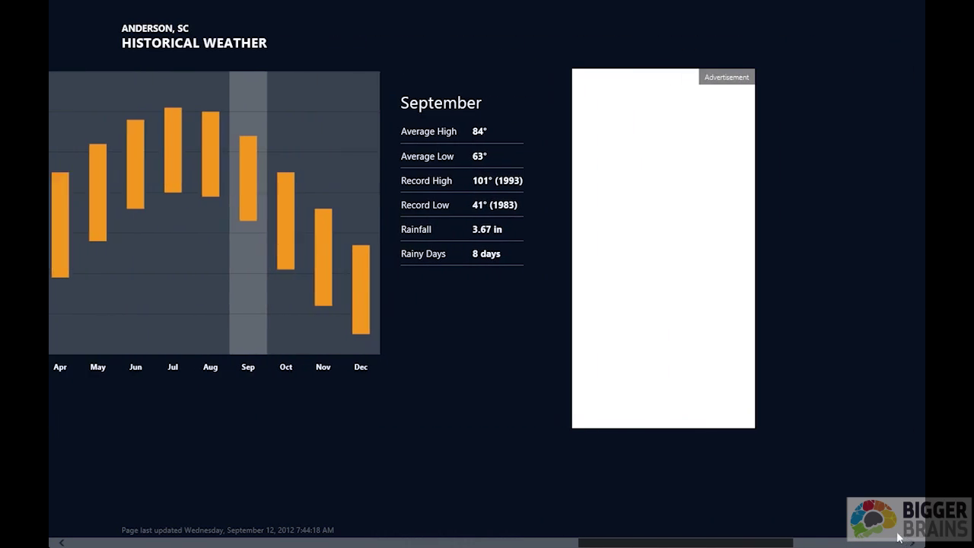
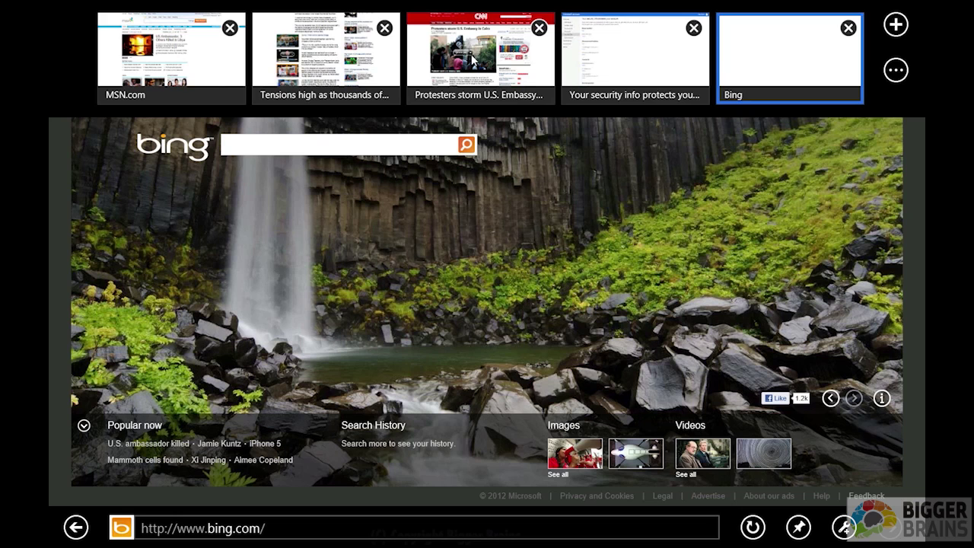
Load homestarrunner.com in the full-screen Internet Explorer app
{"action": "left_click", "coordinate": [554, 259]}
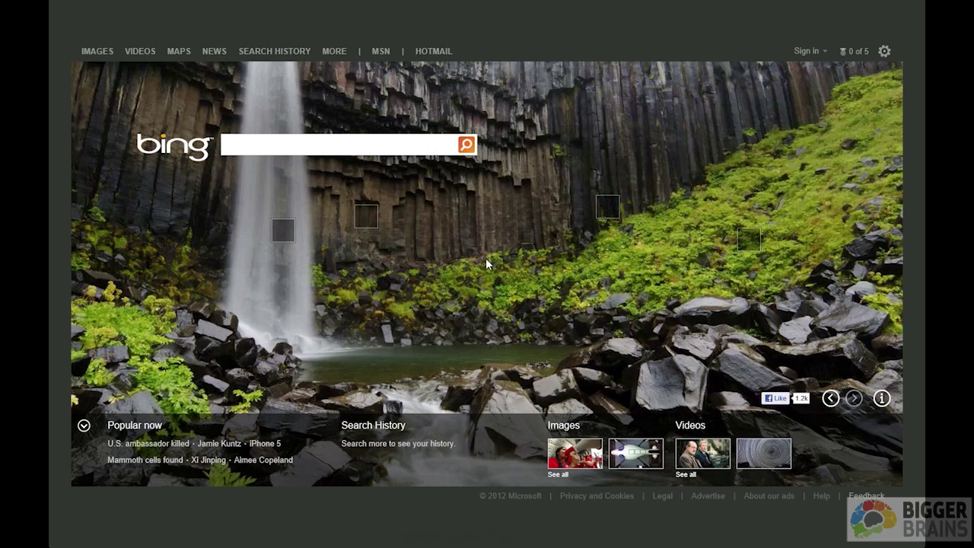
{"action": "right_click", "coordinate": [486, 258]}
{"action": "left_click", "coordinate": [375, 525]}
{"action": "type", "text": "homestarrunner.com/"}
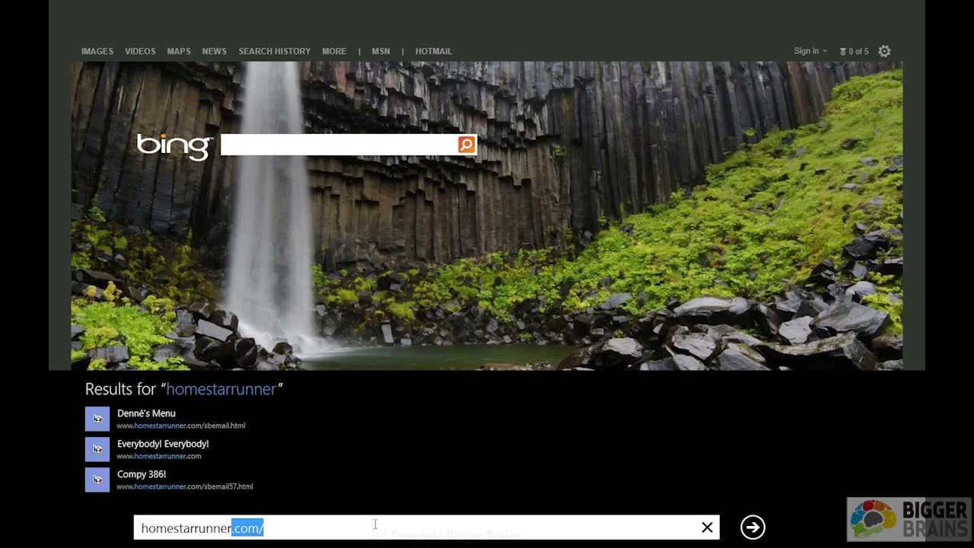
{"action": "key", "text": "Return"}
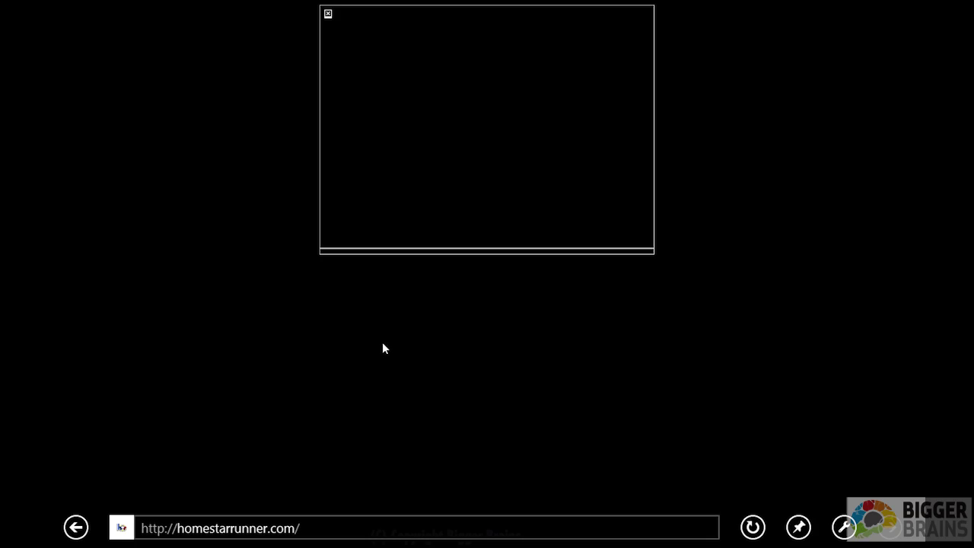
Go to the desktop through the Start screen and load homestarrunner.com in the desktop version of Internet Explorer
{"action": "left_click", "coordinate": [51, 545]}
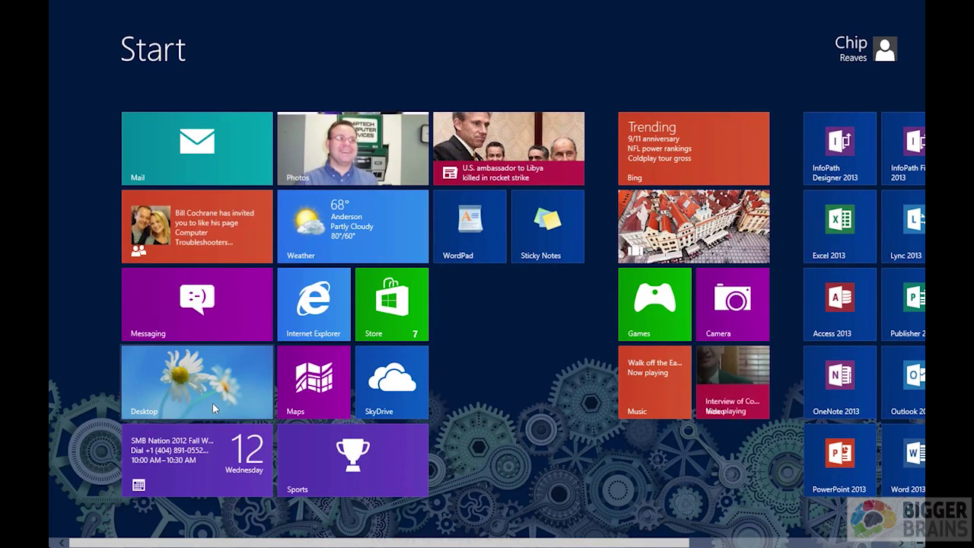
{"action": "left_click", "coordinate": [210, 404]}
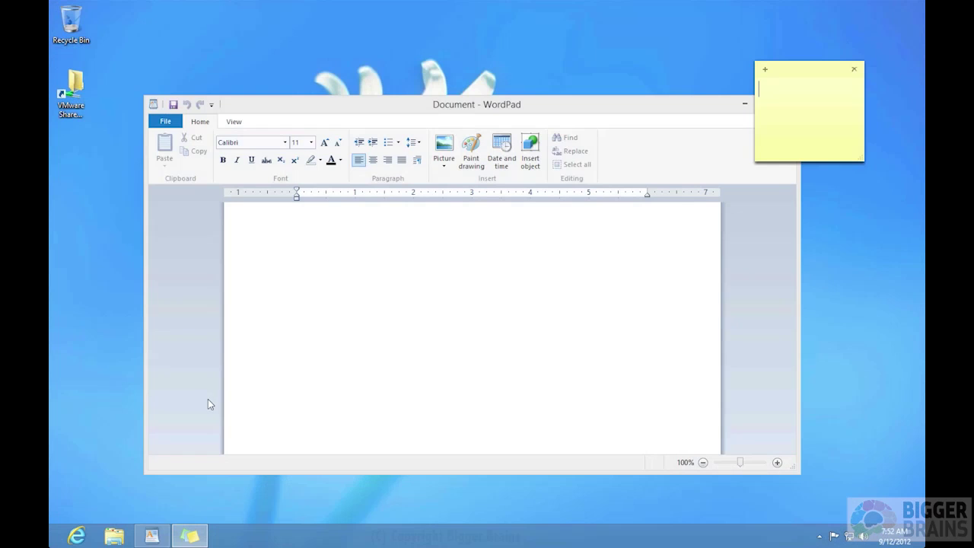
{"action": "left_click", "coordinate": [76, 536]}
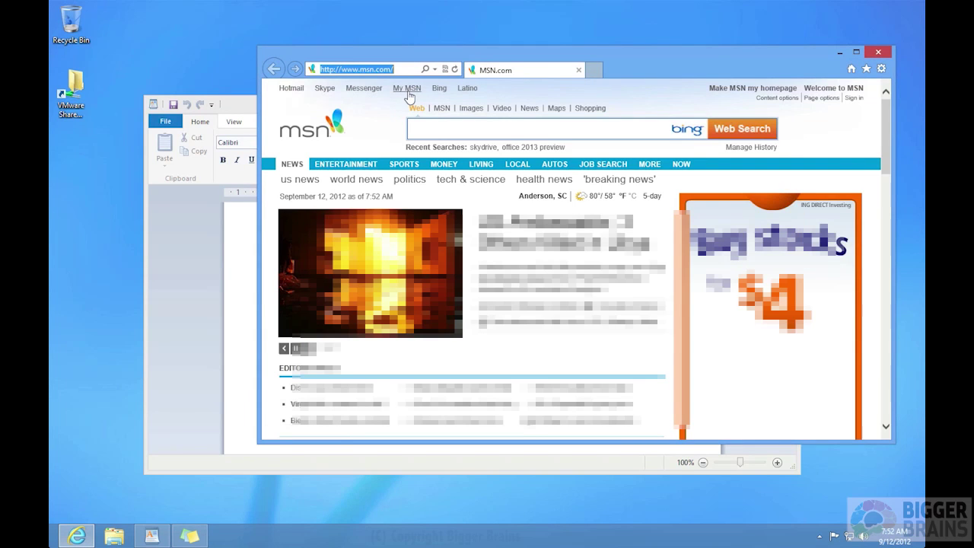
{"action": "type", "text": "homestarrunner.com"}
{"action": "key", "text": "Return"}
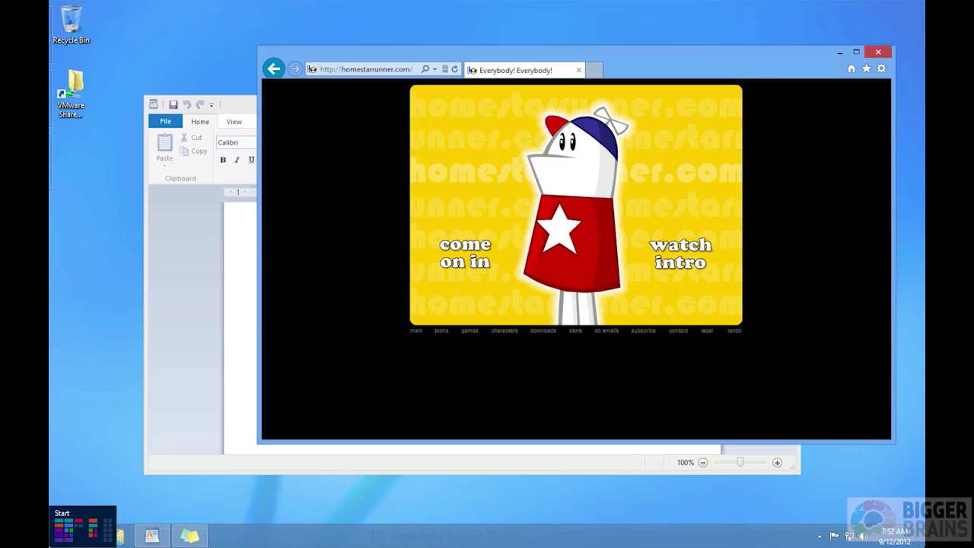
Return to the full-screen Internet Explorer app, view its homestarrunner.com page on the desktop, and close the desktop browser window
{"action": "left_click", "coordinate": [58, 536]}
{"action": "left_click", "coordinate": [312, 312]}
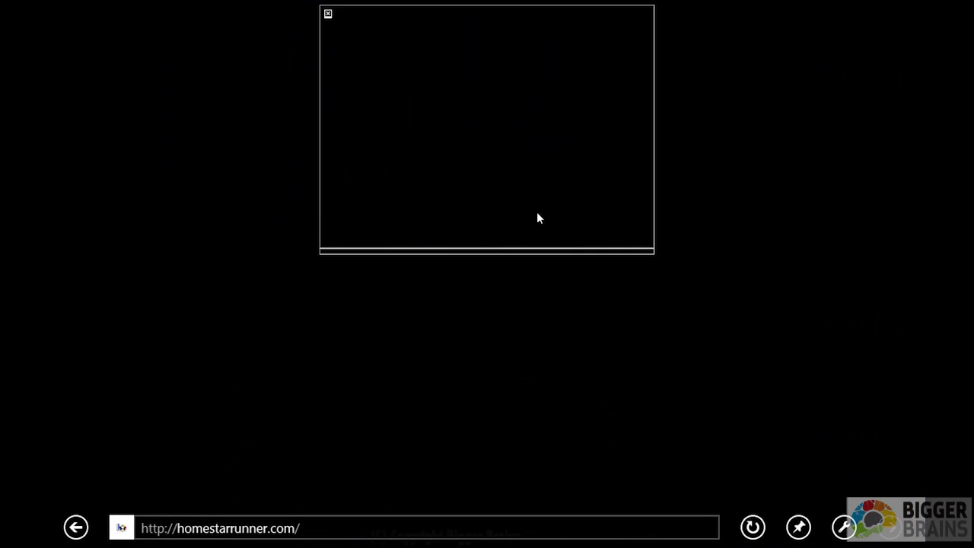
{"action": "left_click", "coordinate": [844, 527]}
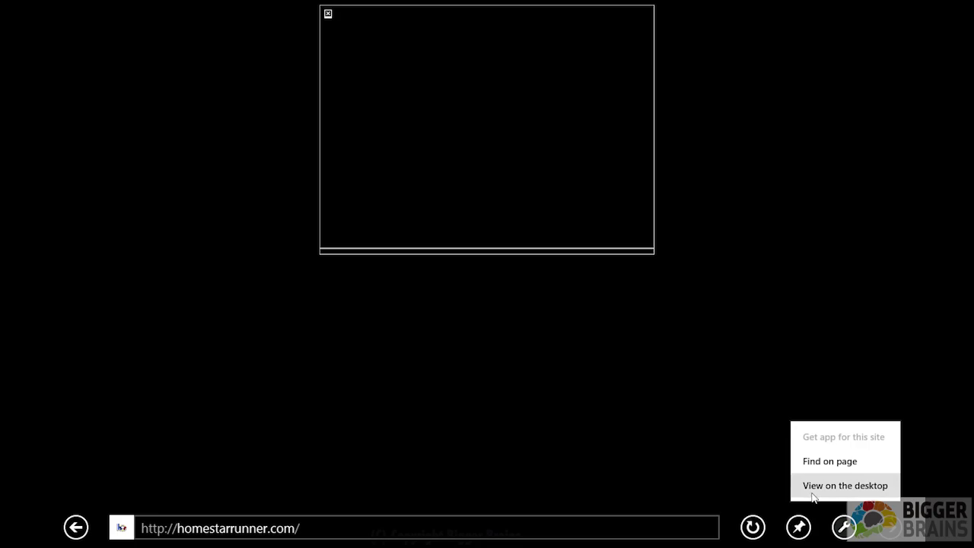
{"action": "left_click", "coordinate": [812, 493]}
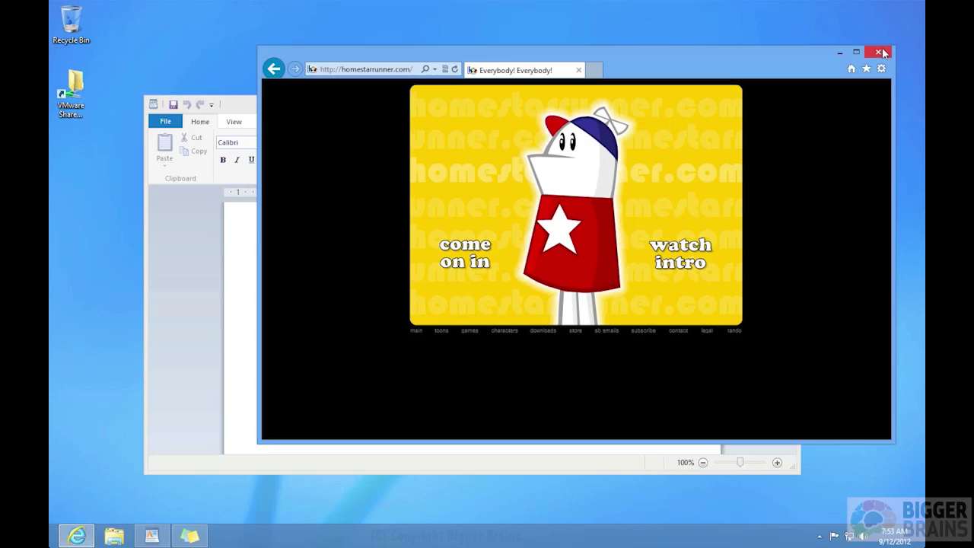
{"action": "left_click", "coordinate": [881, 48]}
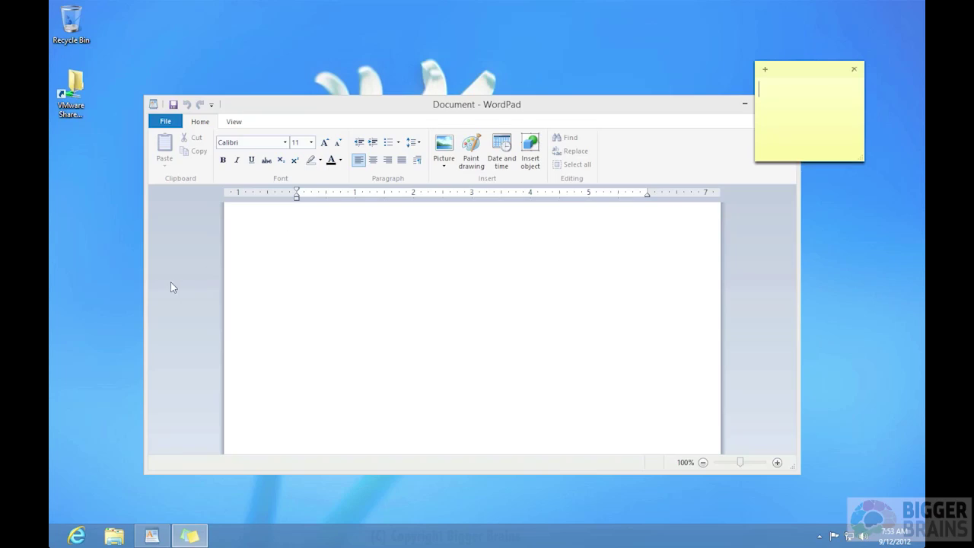
Switch from the desktop back to the previously used full-screen Internet Explorer app
{"action": "mouse_move", "coordinate": [50, 544]}
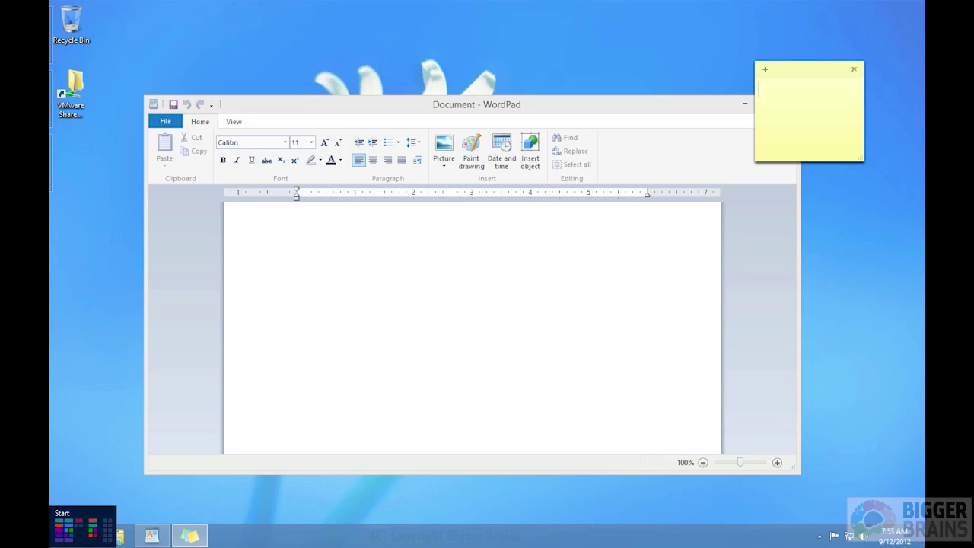
{"action": "left_click", "coordinate": [106, 37]}
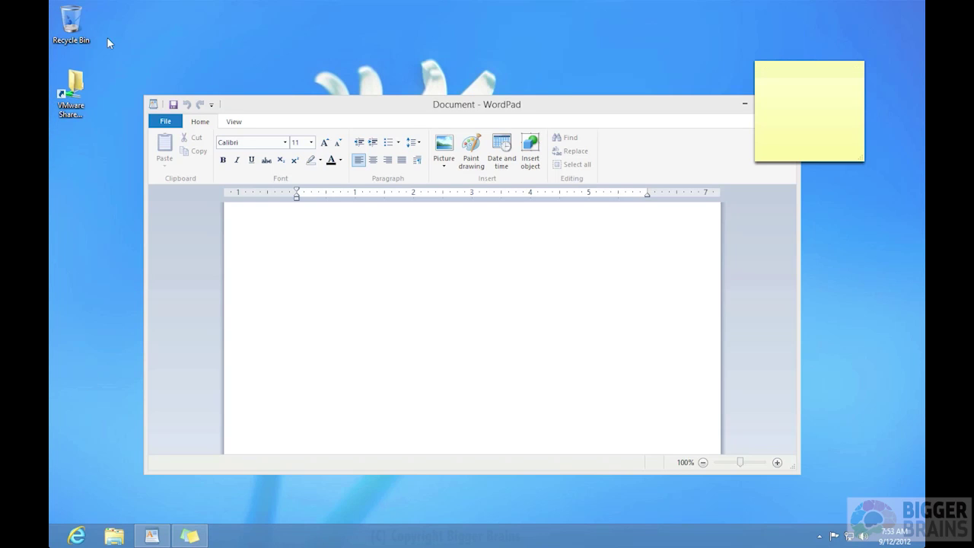
{"action": "mouse_move", "coordinate": [50, 7]}
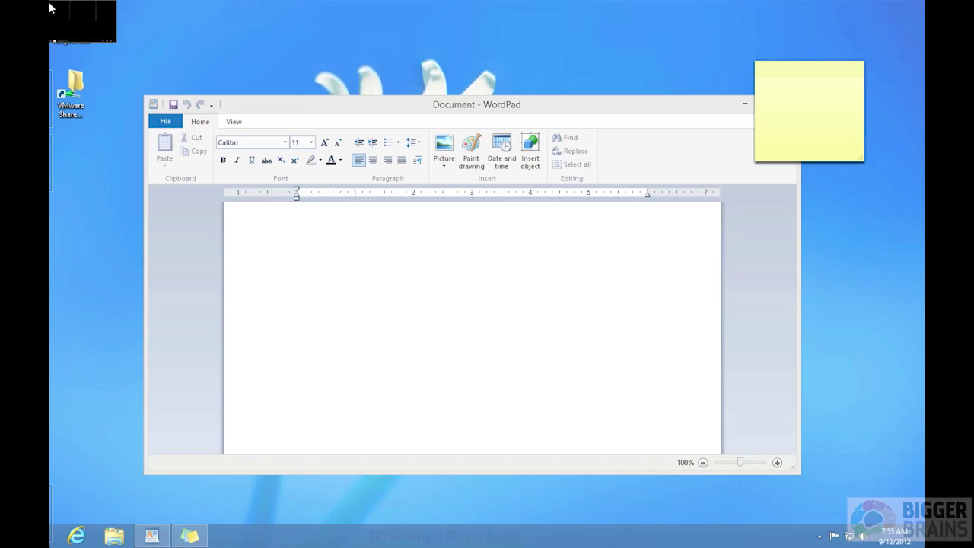
{"action": "left_click", "coordinate": [51, 8]}
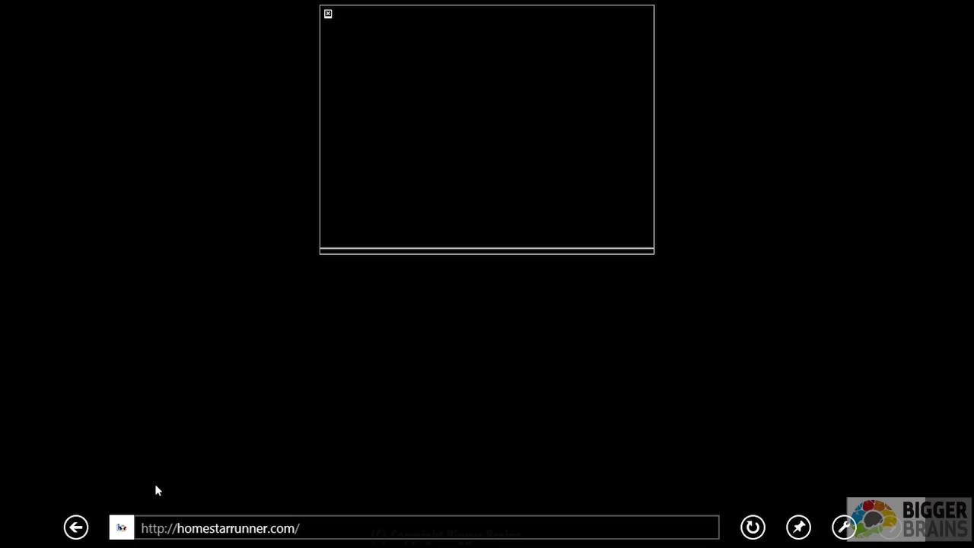
Open Weather from the Start screen, go to the desktop, and switch back to Weather as the last used app
{"action": "left_click", "coordinate": [61, 542]}
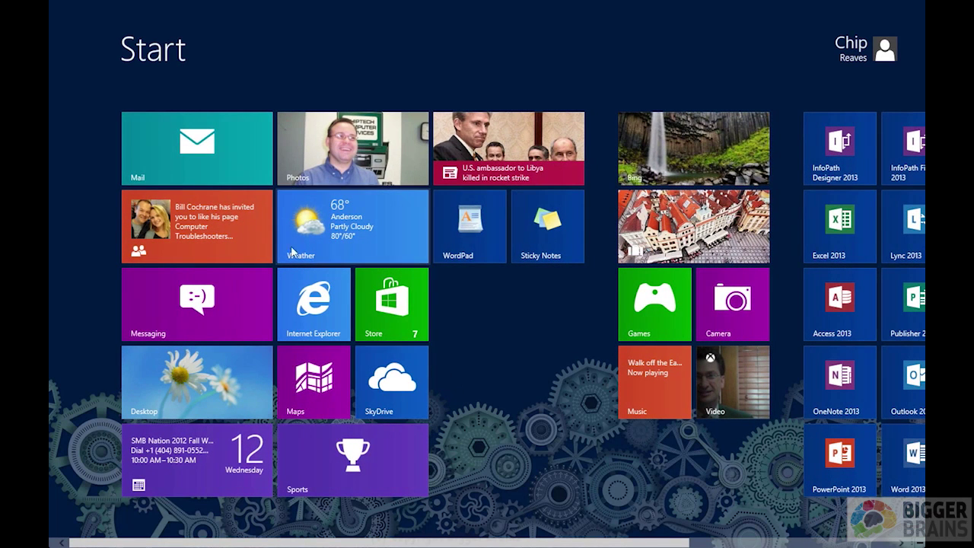
{"action": "left_click", "coordinate": [298, 255]}
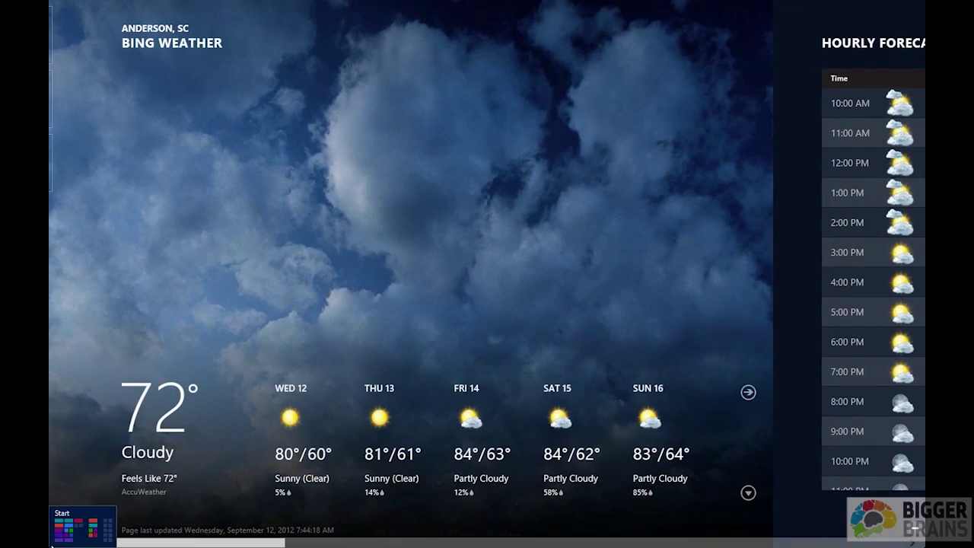
{"action": "left_click", "coordinate": [50, 543]}
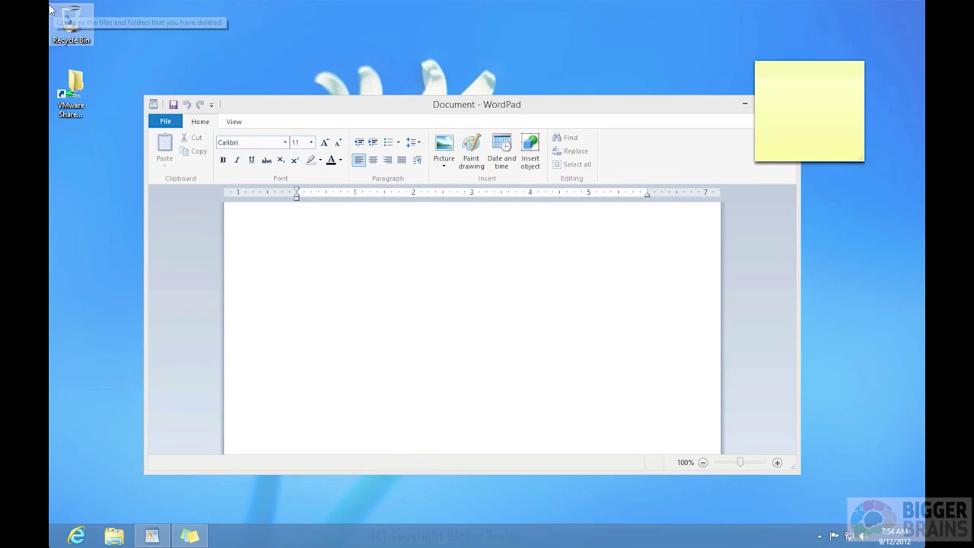
{"action": "mouse_move", "coordinate": [49, 6]}
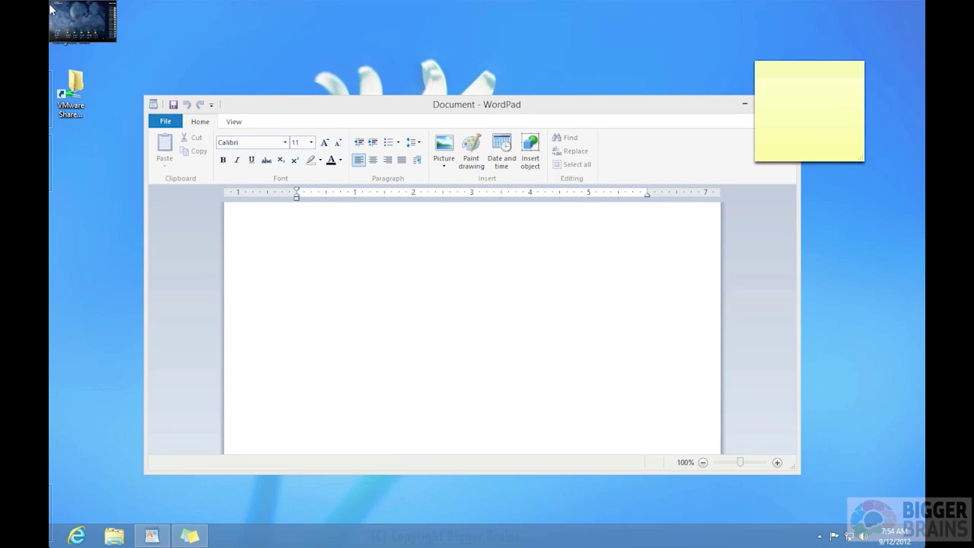
{"action": "left_click", "coordinate": [50, 7]}
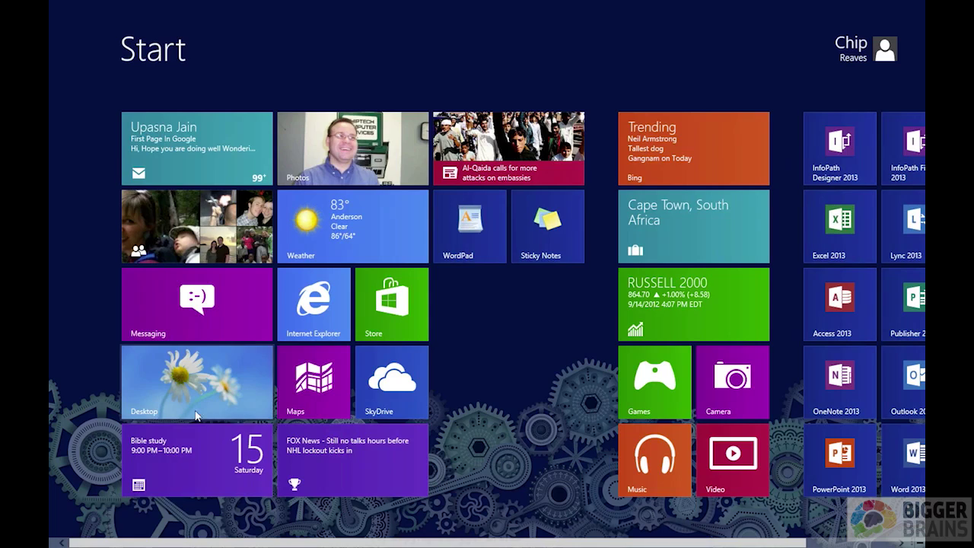
Open the desktop from the Start screen, cycle through the list of running apps, and switch to Weather
{"action": "left_click", "coordinate": [201, 405]}
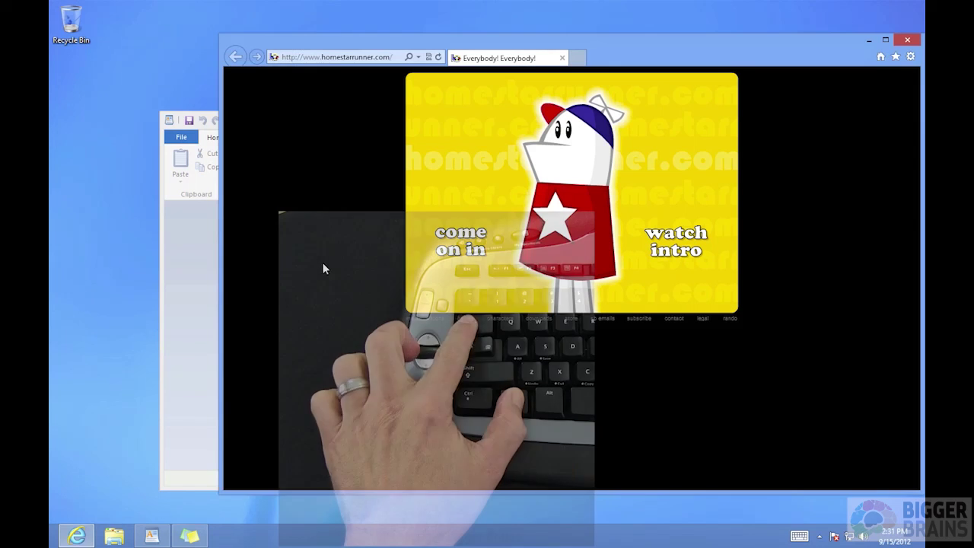
{"action": "key", "text": "super+Tab"}
{"action": "key", "text": "super+Tab"}
{"action": "key", "text": "super+Tab"}
{"action": "key", "text": "super+Tab"}
{"action": "key", "text": "super+Tab"}
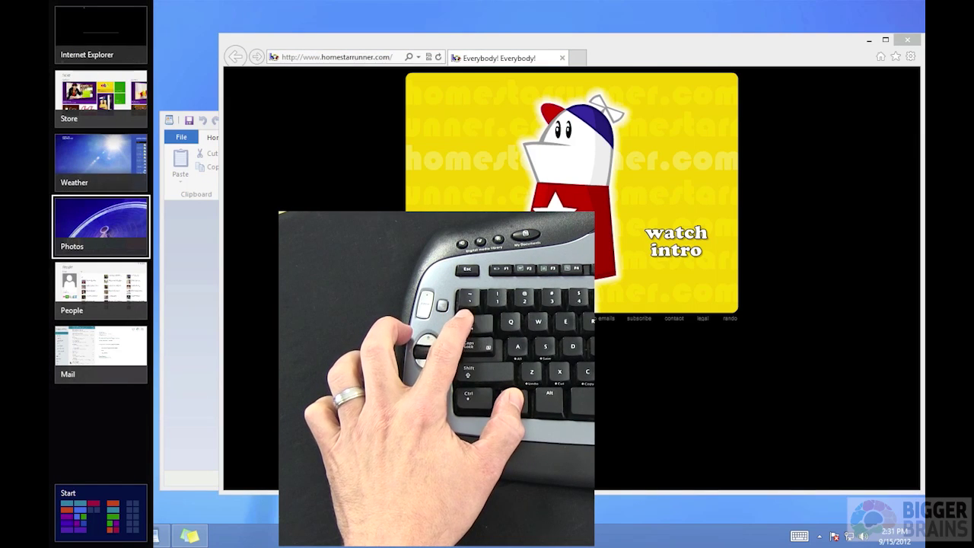
{"action": "key", "text": "super+Tab"}
{"action": "key", "text": "super+Tab"}
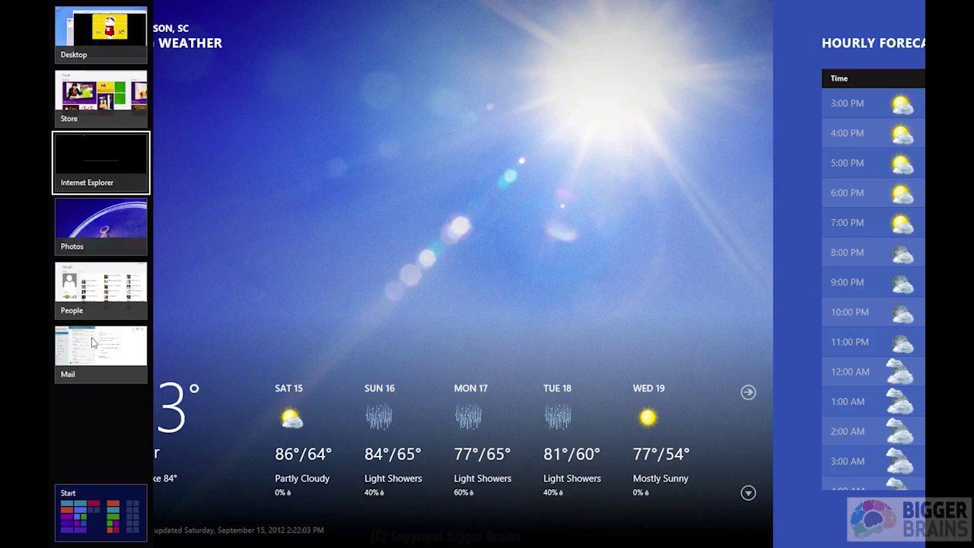
Cycle through the running apps from Weather and switch back to the desktop
{"action": "key", "text": "super+Tab"}
{"action": "key", "text": "super+Tab"}
{"action": "key", "text": "super+Tab"}
{"action": "key", "text": "super+Tab"}
{"action": "key", "text": "super+Tab"}
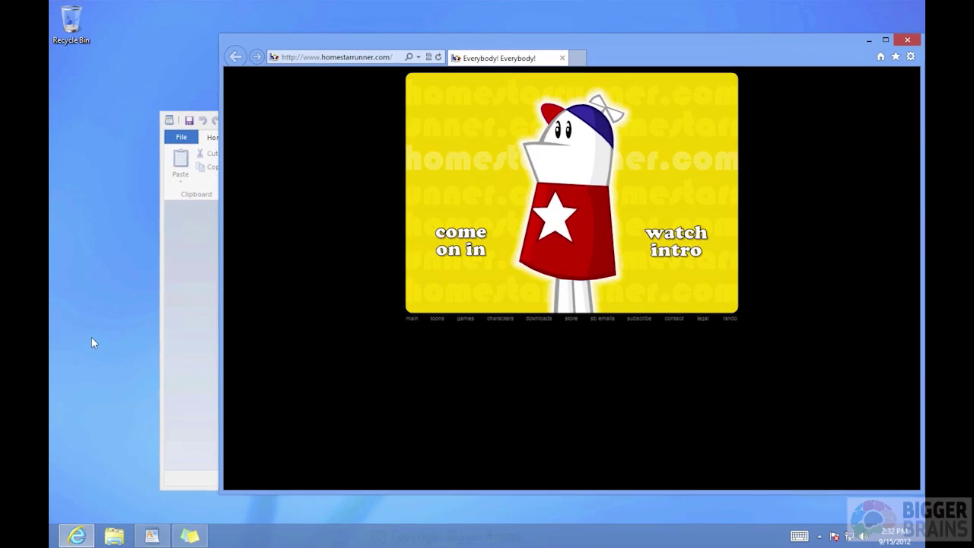
Bring WordPad to the front, move the Internet Explorer window to uncover the sticky note, and activate the note
{"action": "left_click", "coordinate": [185, 262]}
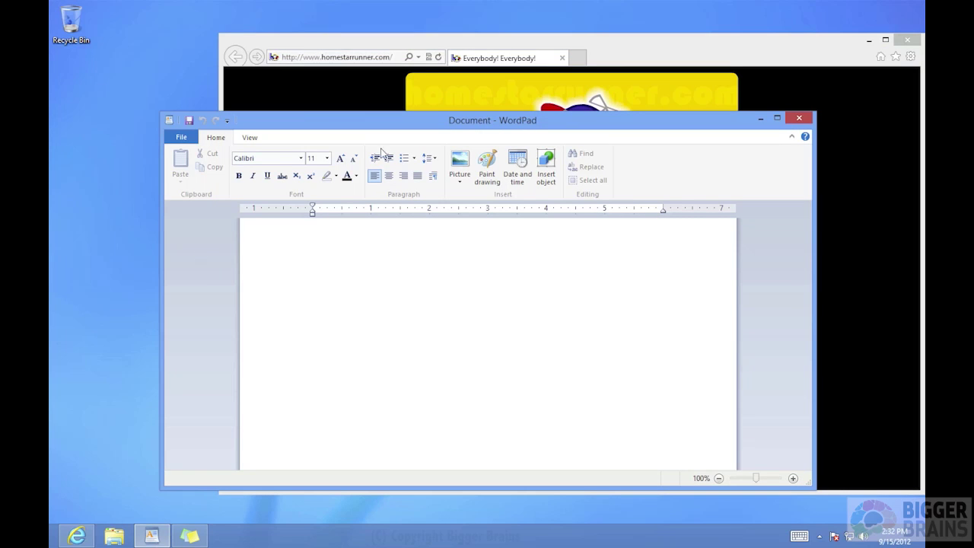
{"action": "left_click_drag", "start_coordinate": [624, 55], "coordinate": [465, 35]}
{"action": "left_click", "coordinate": [808, 73]}
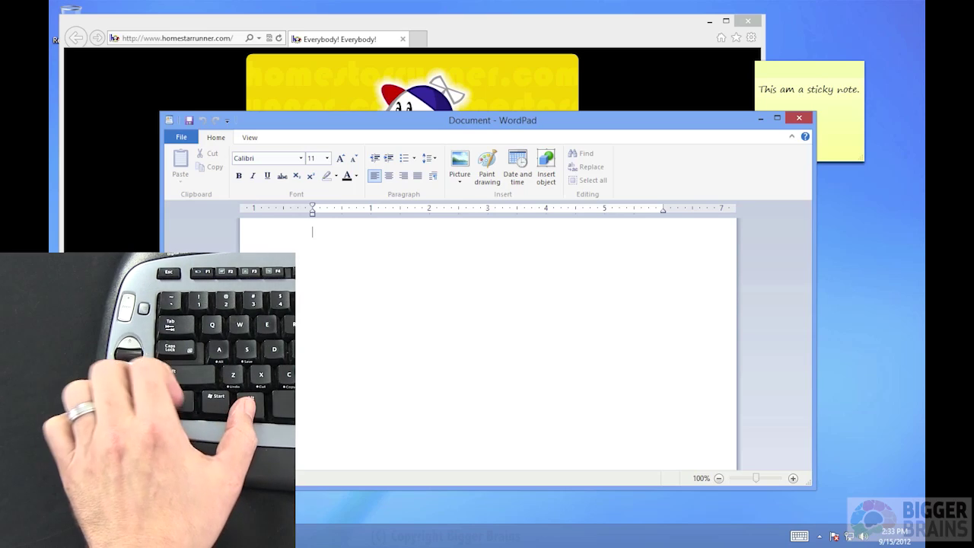
Cycle through all open desktop windows and apps, past WordPad, Sticky Notes and Internet Explorer, and switch to Weather
{"action": "key", "text": "alt+Tab"}
{"action": "key", "text": "Tab"}
{"action": "key", "text": "Tab"}
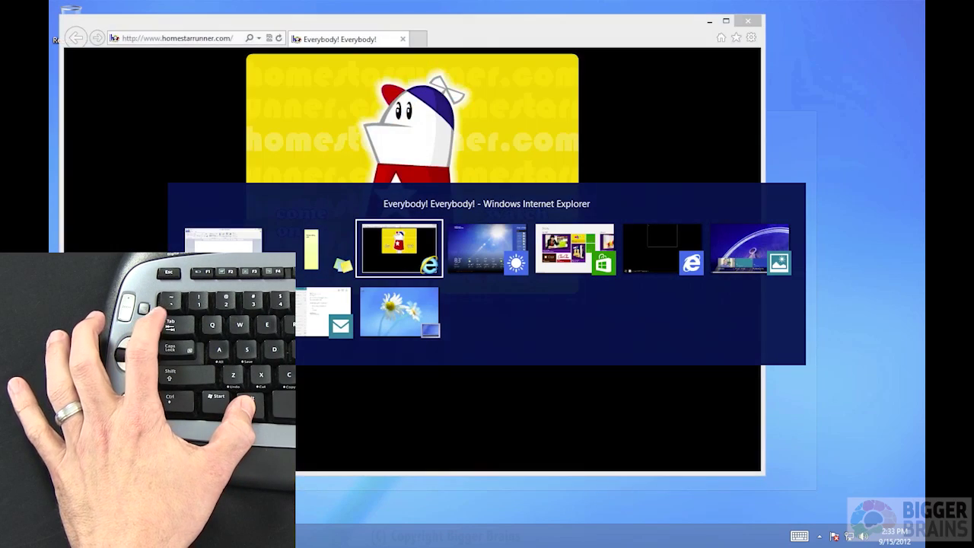
{"action": "key", "text": "Tab"}
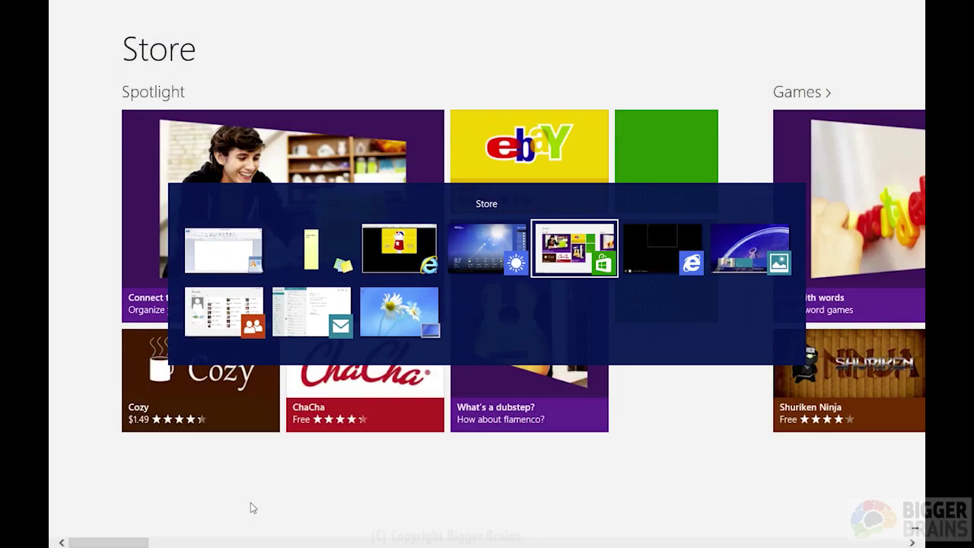
{"action": "key", "text": "Tab"}
{"action": "key", "text": "Tab"}
{"action": "key", "text": "Tab"}
{"action": "key", "text": "Tab"}
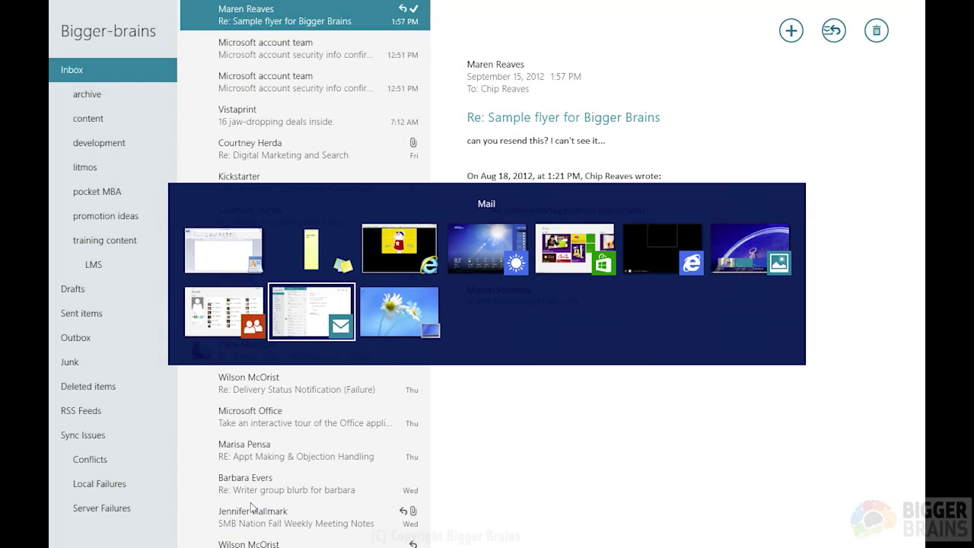
{"action": "key", "text": "Tab"}
{"action": "key", "text": "Tab"}
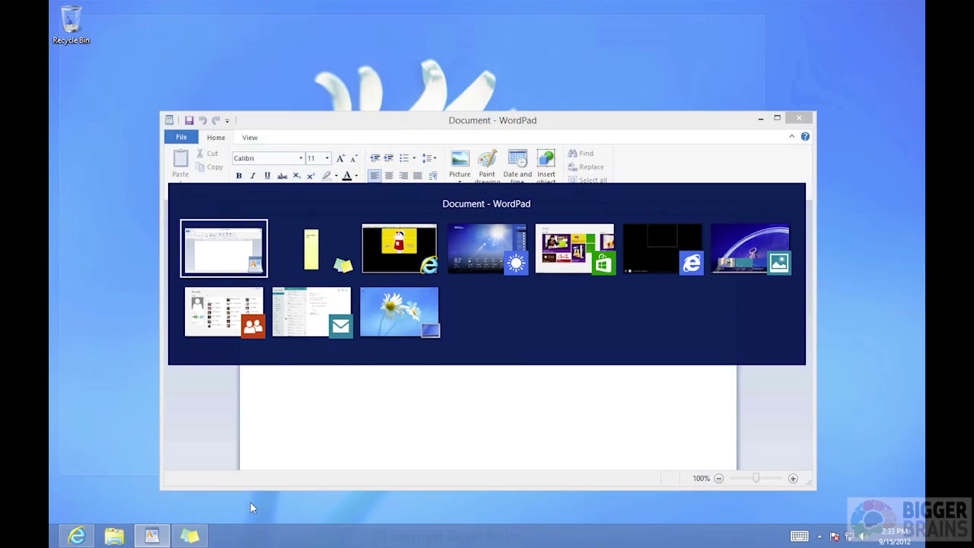
{"action": "key", "text": "Tab"}
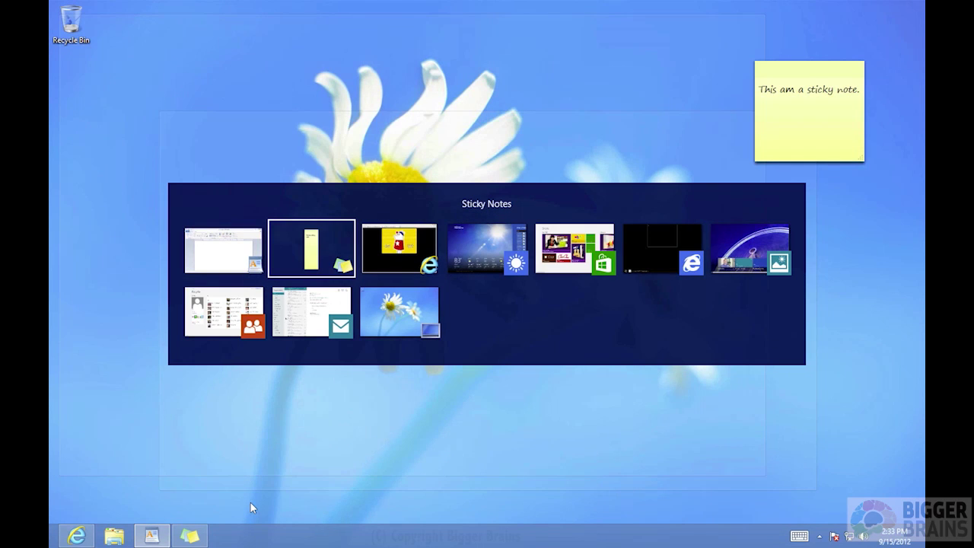
{"action": "key", "text": "Tab"}
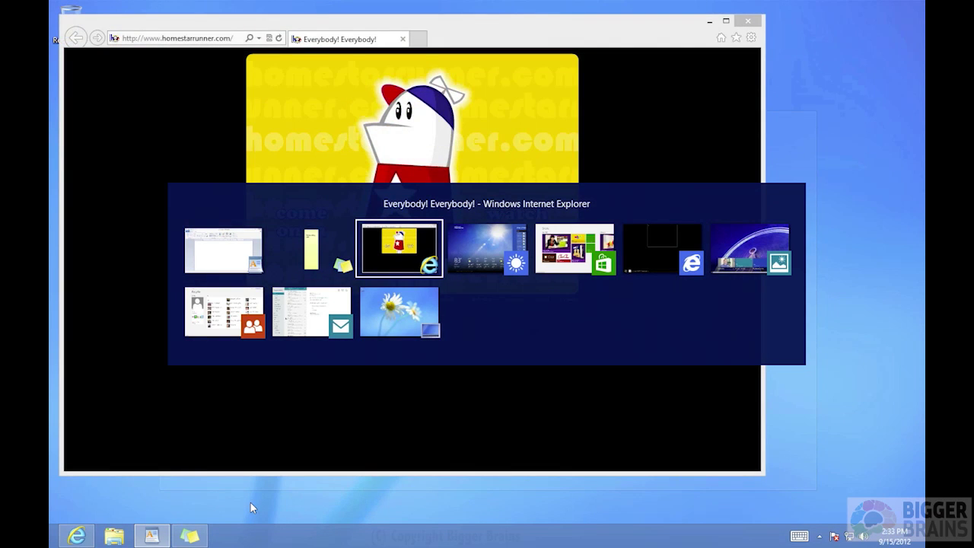
{"action": "key", "text": "Tab"}
{"action": "key", "text": "alt"}
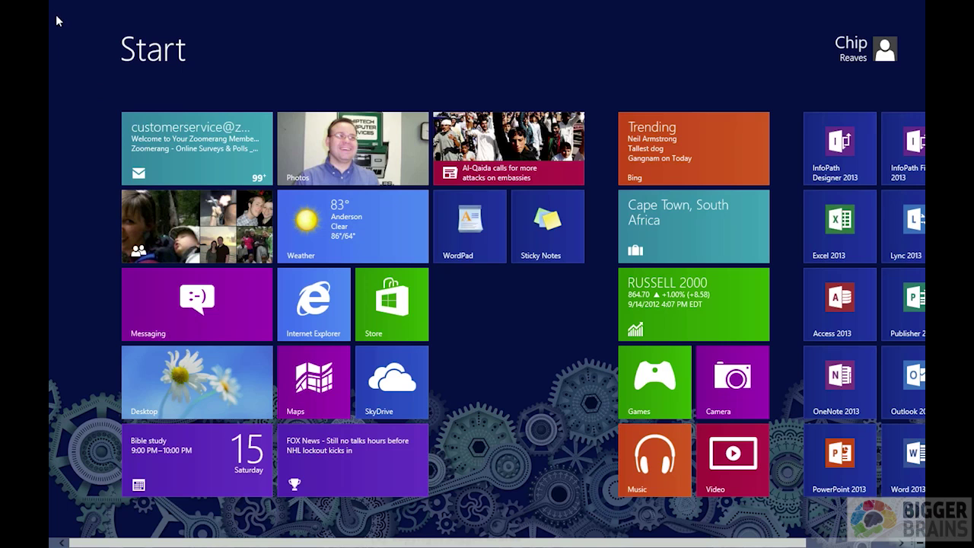
Show the list of running apps from the Start screen, switch to Store, and return to the Start screen
{"action": "mouse_move", "coordinate": [51, 6]}
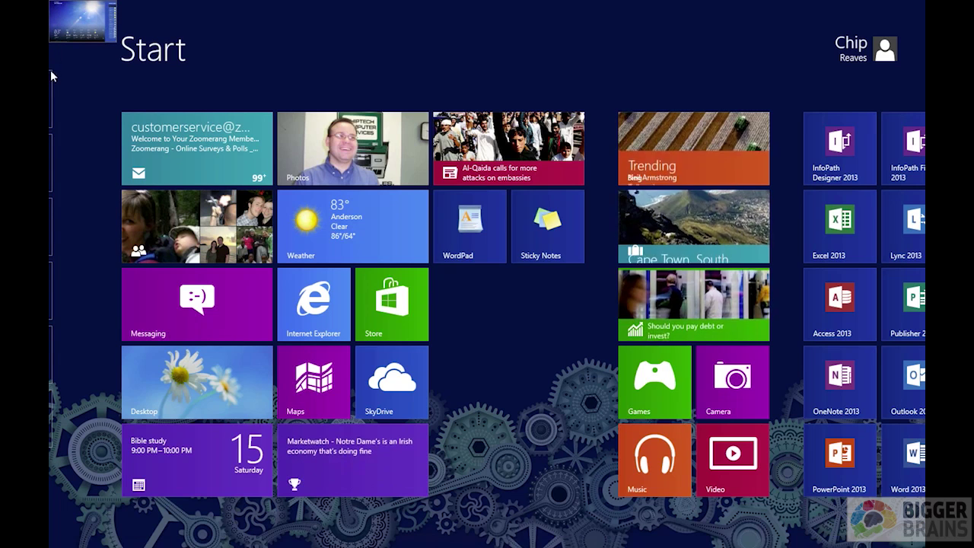
{"action": "mouse_move", "coordinate": [50, 72]}
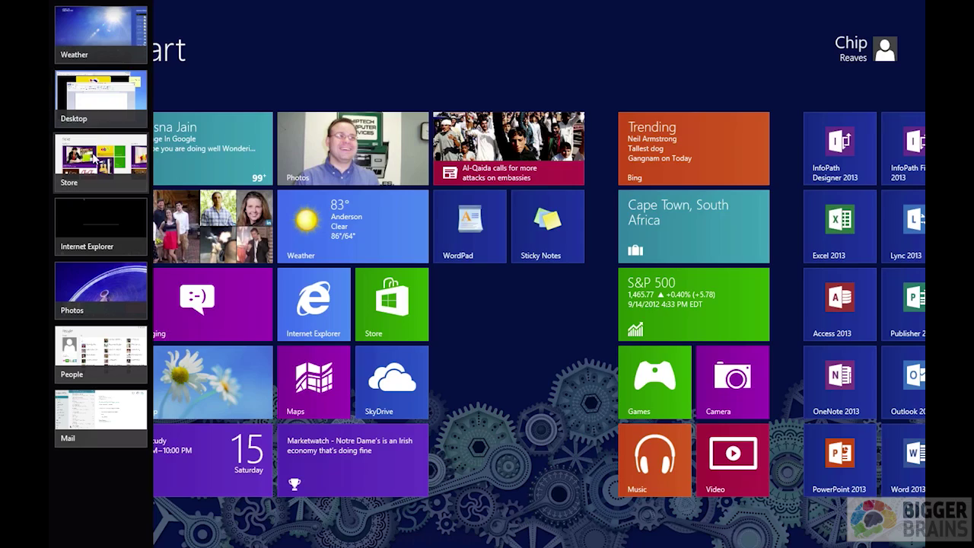
{"action": "left_click", "coordinate": [93, 154]}
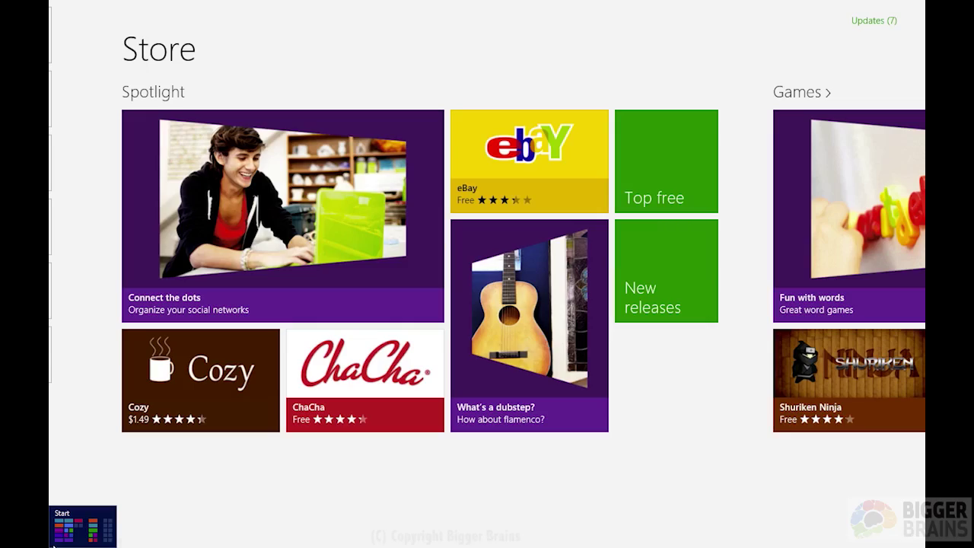
{"action": "left_click", "coordinate": [79, 530]}
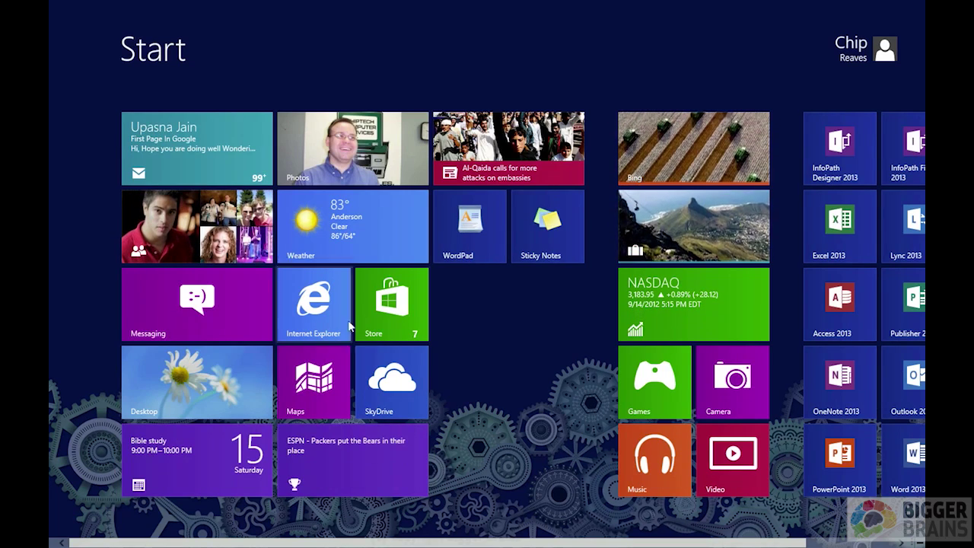
Open Weather from the Start screen, snap it to the right side, and open the desktop beside it
{"action": "left_click", "coordinate": [361, 223]}
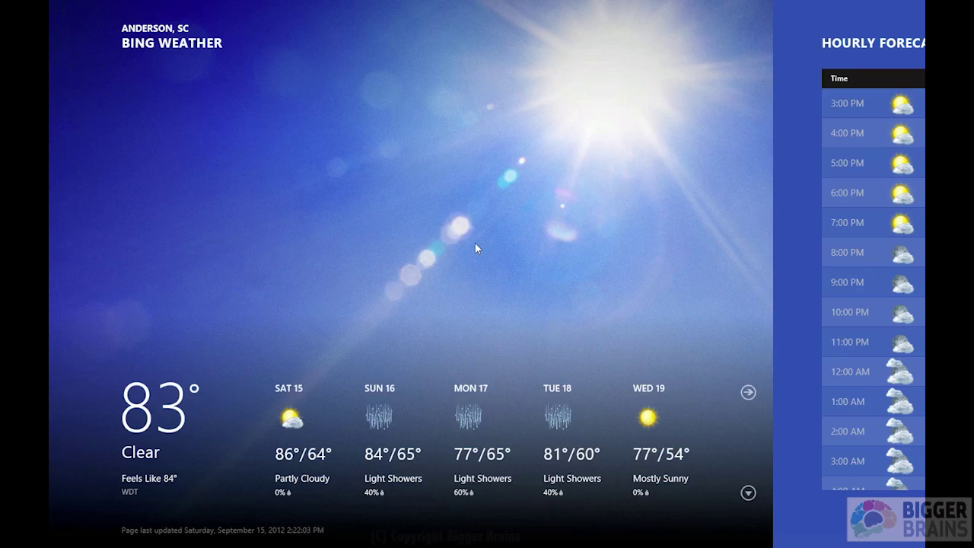
{"action": "key", "text": "super+period"}
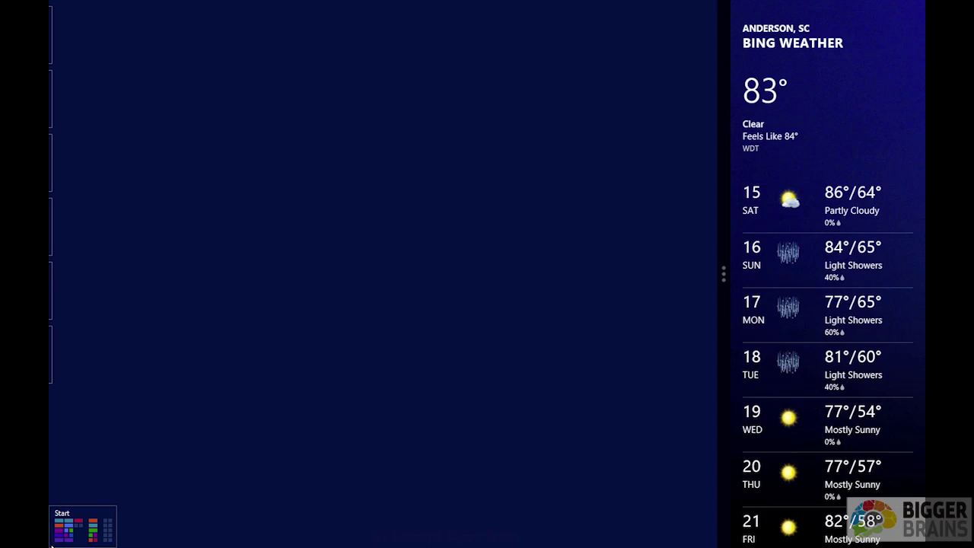
{"action": "left_click", "coordinate": [52, 544]}
{"action": "left_click", "coordinate": [218, 392]}
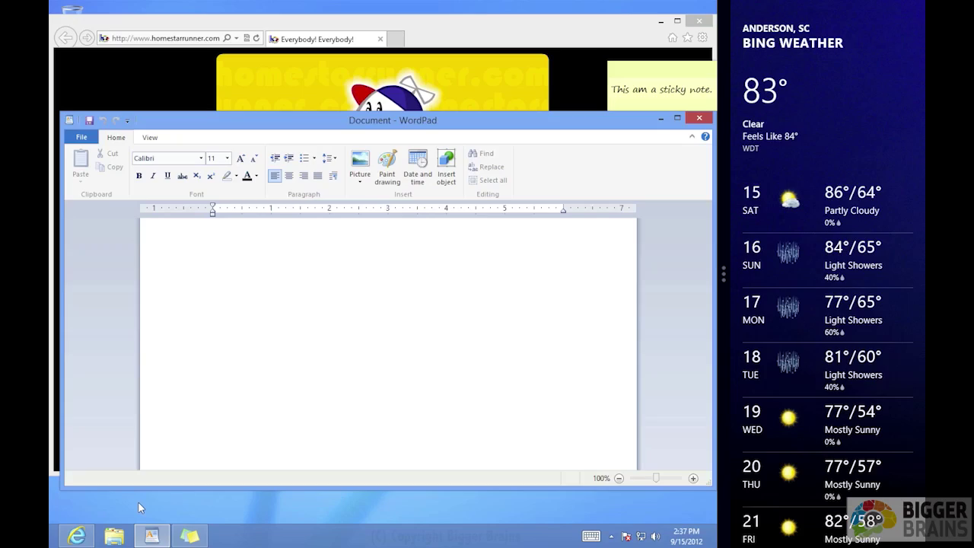
Cycle Weather and the desktop through the snap arrangements, finishing with Weather in the narrow right strip beside the desktop
{"action": "key", "text": "super+period"}
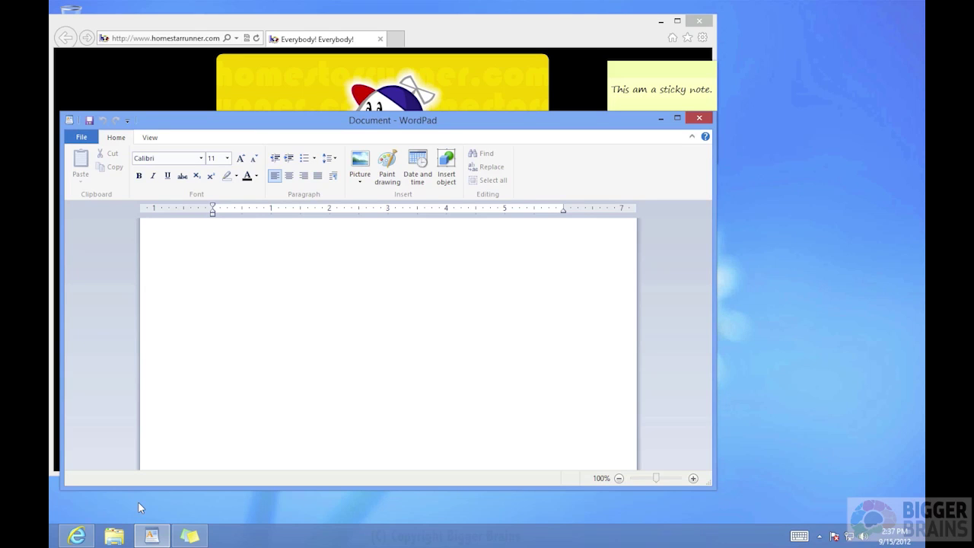
{"action": "key", "text": "super+period"}
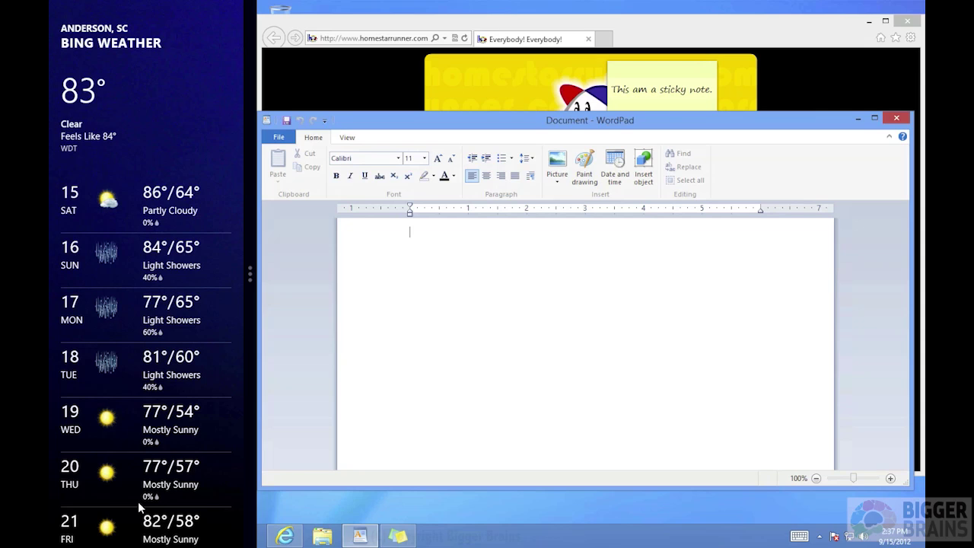
{"action": "key", "text": "super+period"}
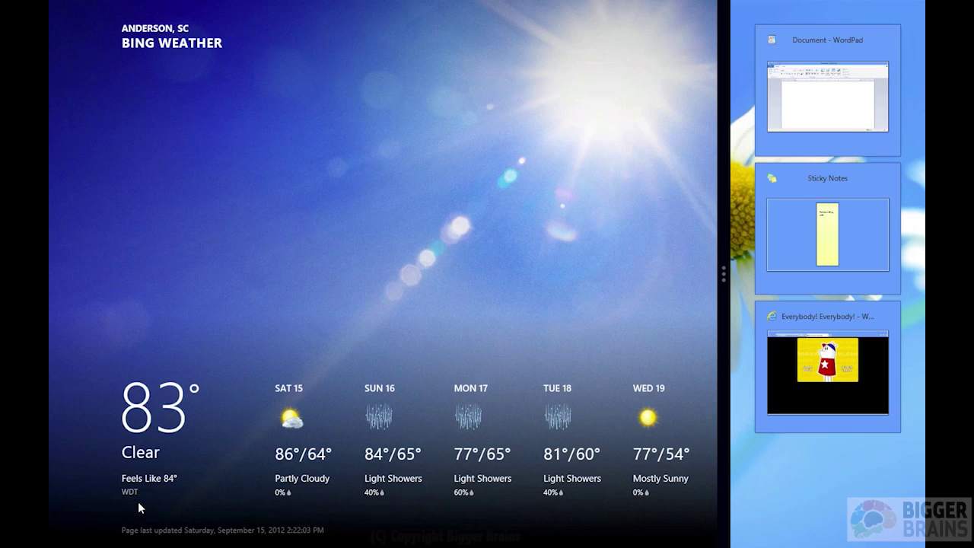
{"action": "key", "text": "super+period"}
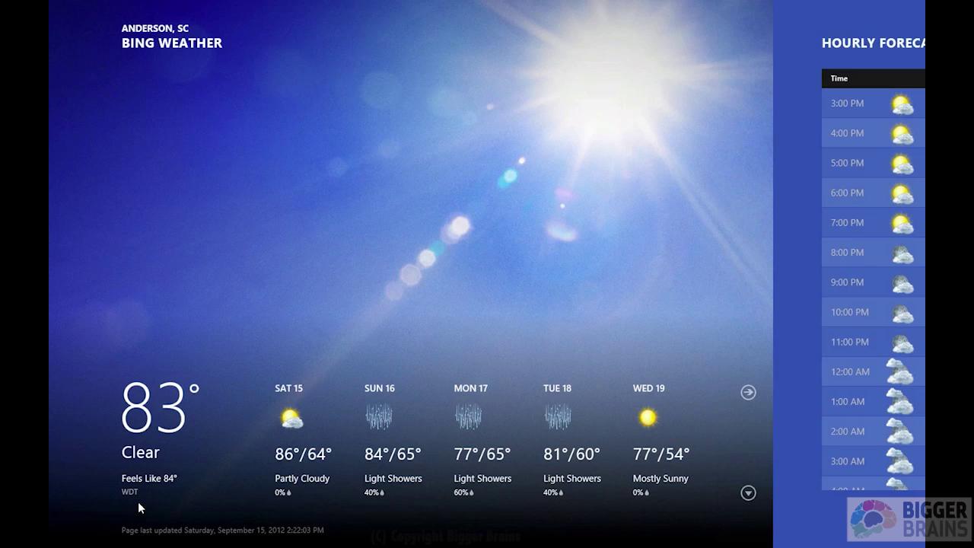
{"action": "key", "text": "super+shift+period"}
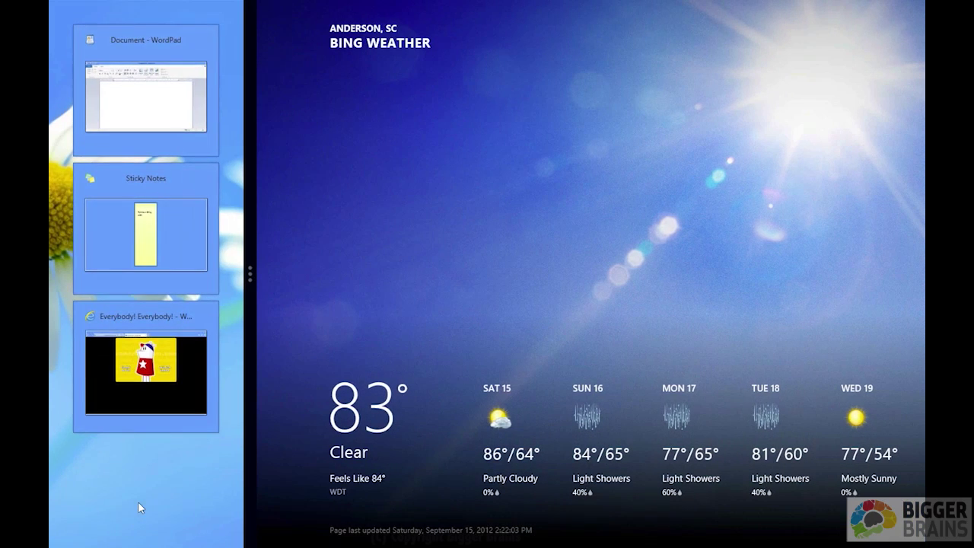
{"action": "key", "text": "super+period"}
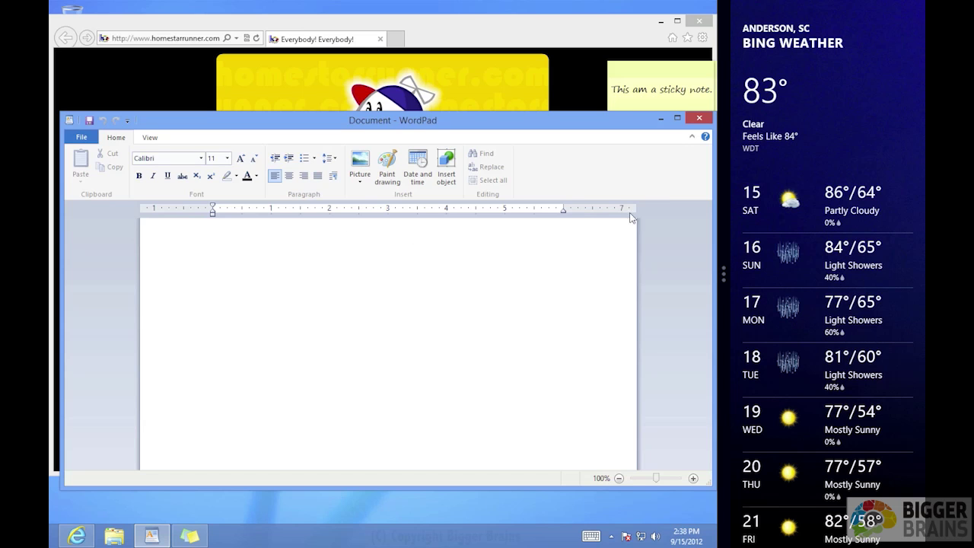
Move the divider to enlarge Weather, return it to the narrow strip, and push it off so the desktop fills the screen
{"action": "left_click_drag", "start_coordinate": [721, 269], "coordinate": [288, 281]}
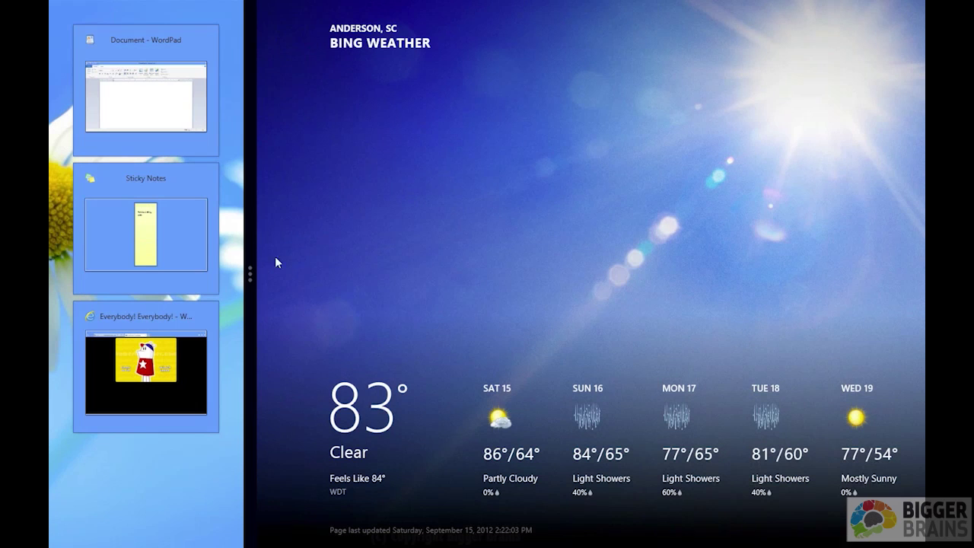
{"action": "left_click_drag", "start_coordinate": [251, 268], "coordinate": [665, 279]}
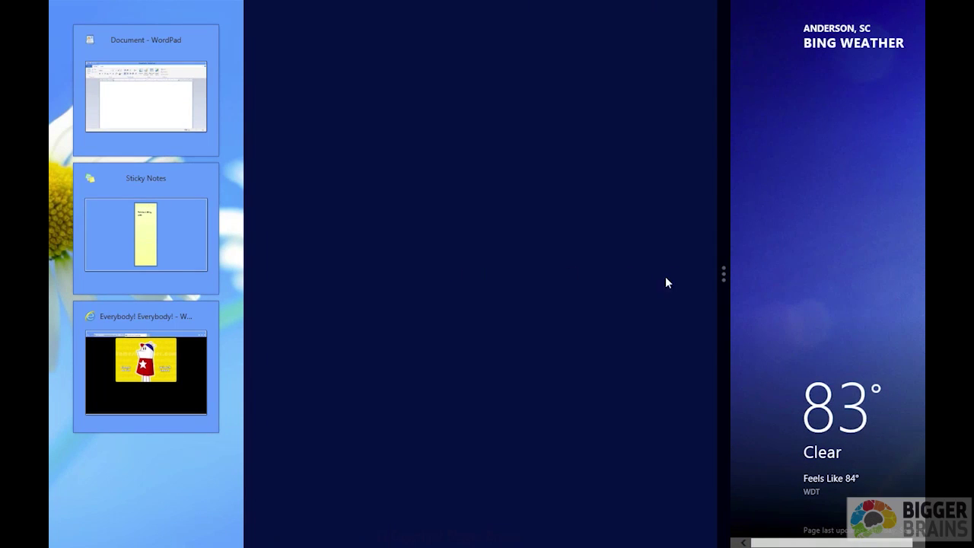
{"action": "left_click_drag", "start_coordinate": [722, 266], "coordinate": [912, 271]}
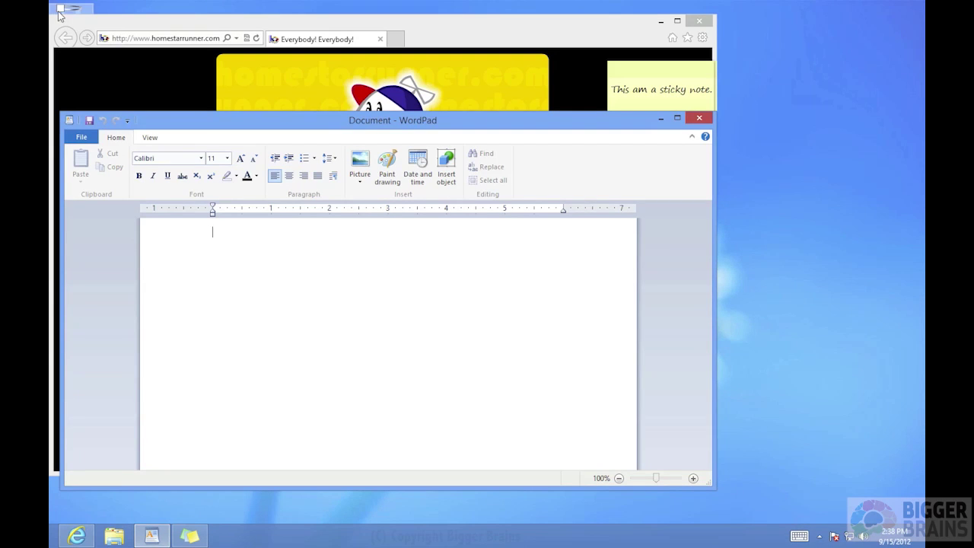
Snap the last used app, Weather, to the left side of the desktop from its switcher thumbnail
{"action": "mouse_move", "coordinate": [54, 5]}
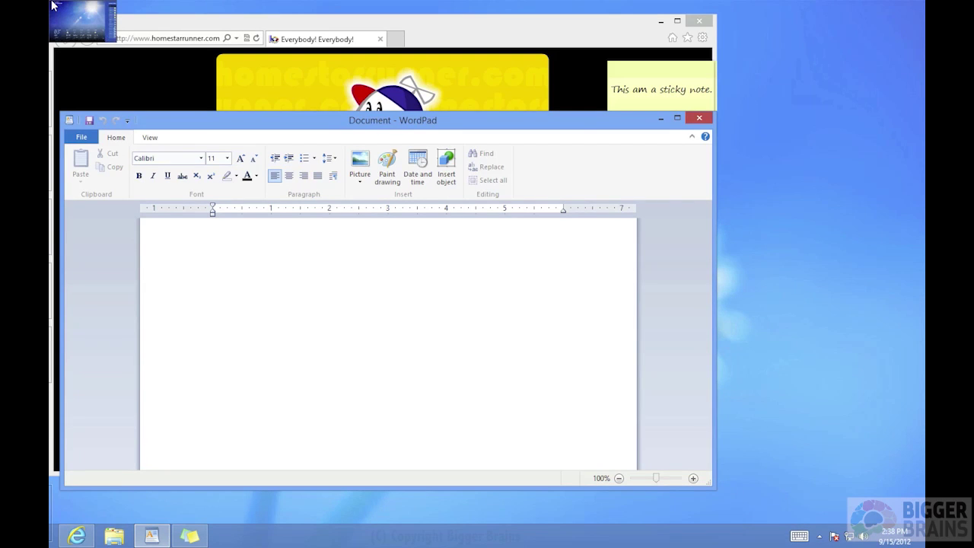
{"action": "right_click", "coordinate": [53, 5]}
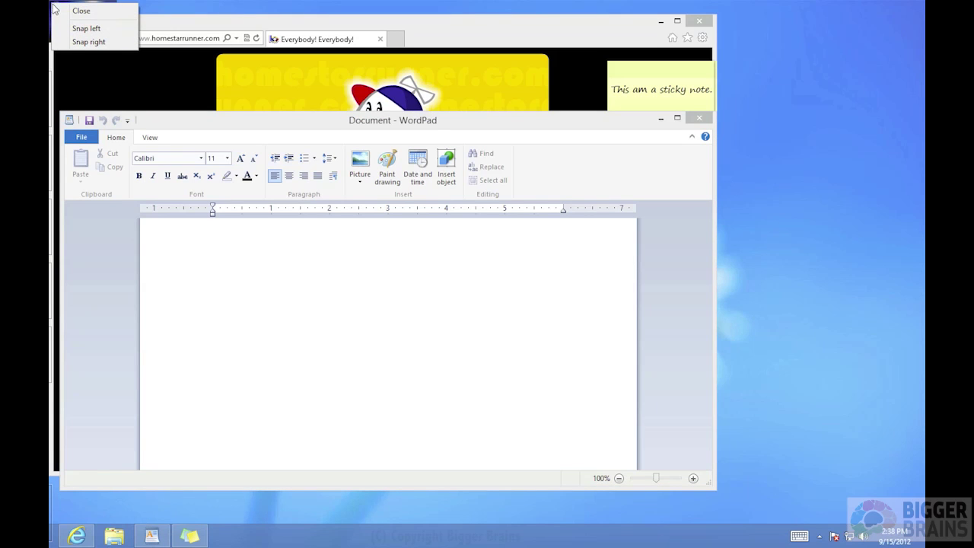
{"action": "left_click", "coordinate": [86, 29]}
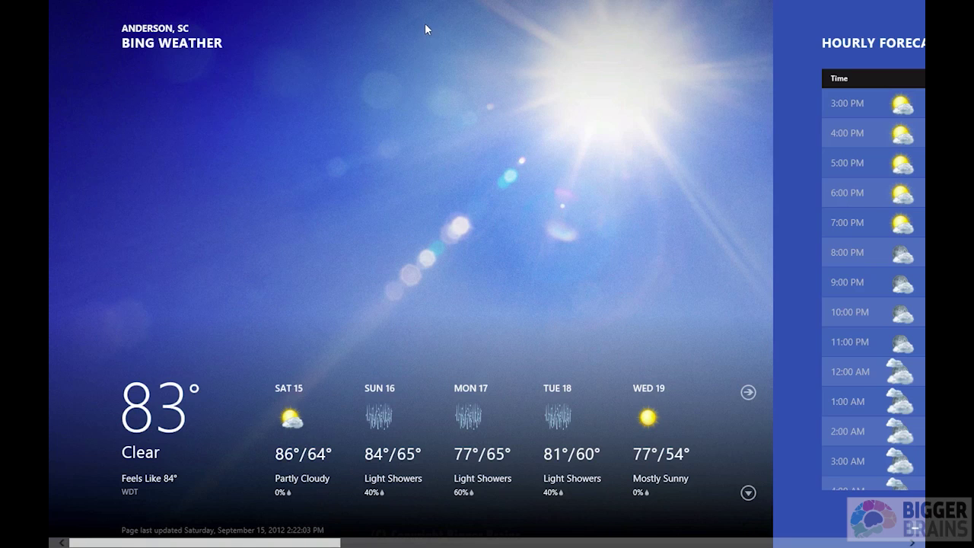
Snap the full-screen Weather app to the left side, move it to the right side, and close it
{"action": "left_click_drag", "start_coordinate": [434, 6], "coordinate": [168, 79]}
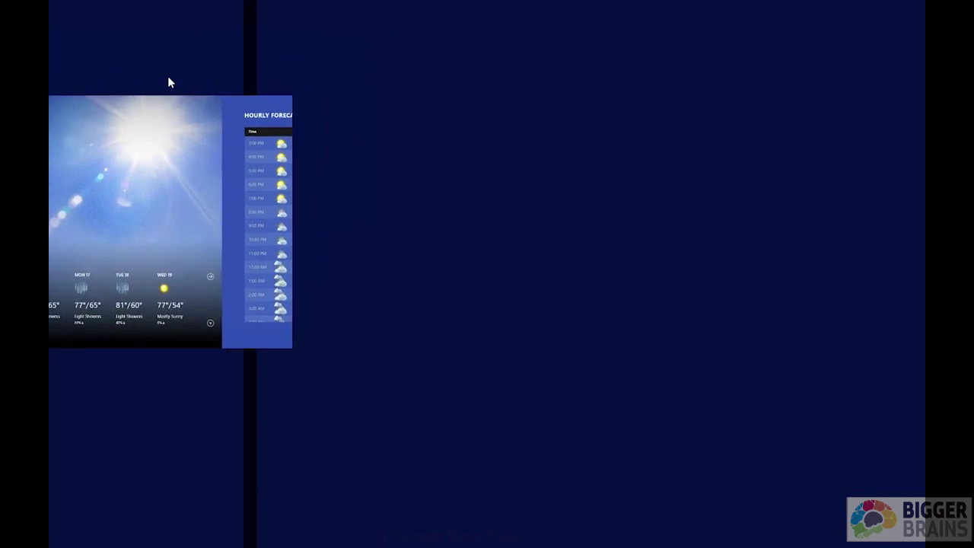
{"action": "left_click_drag", "start_coordinate": [175, 6], "coordinate": [835, 78]}
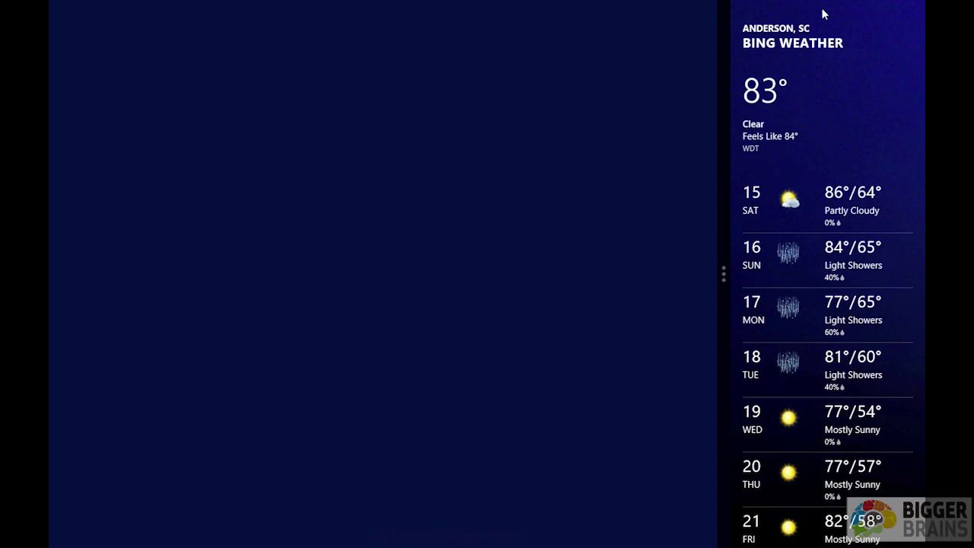
{"action": "left_click_drag", "start_coordinate": [826, 6], "coordinate": [472, 543]}
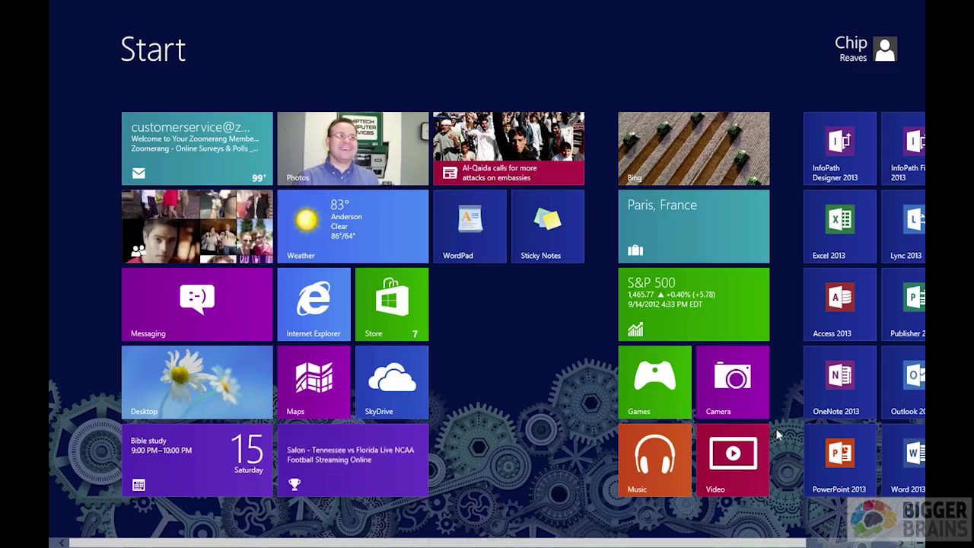
Reveal the charms on the Start screen and use the Start charm to switch back to the desktop
{"action": "mouse_move", "coordinate": [923, 541]}
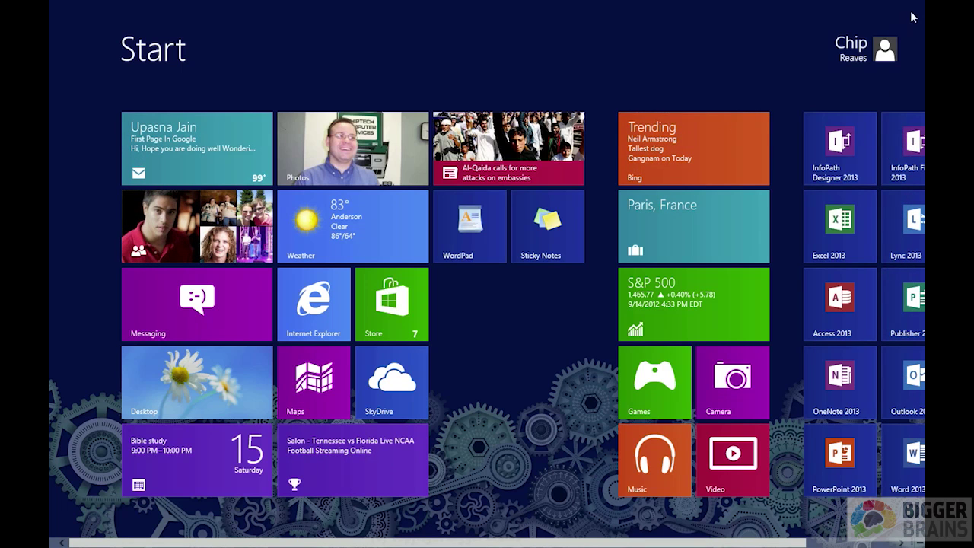
{"action": "mouse_move", "coordinate": [924, 2]}
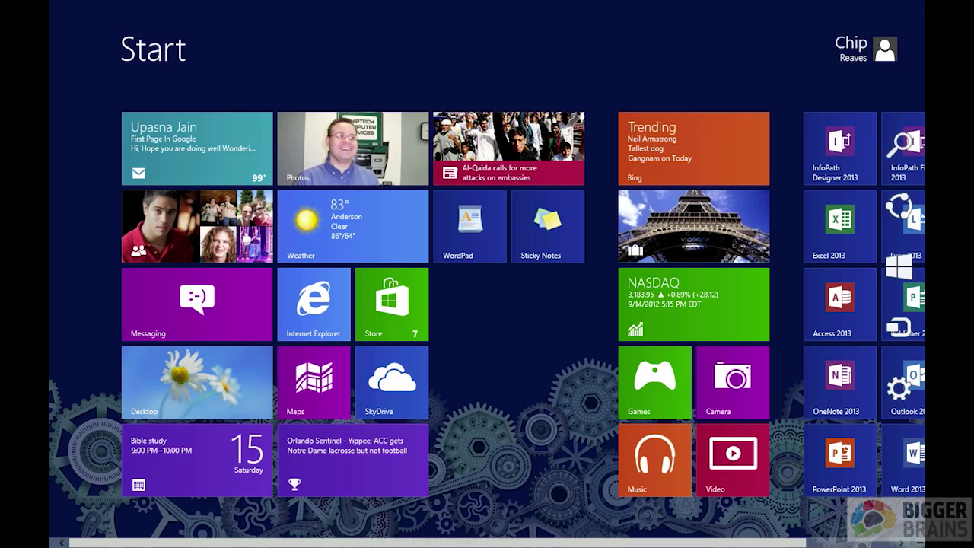
{"action": "mouse_move", "coordinate": [917, 140]}
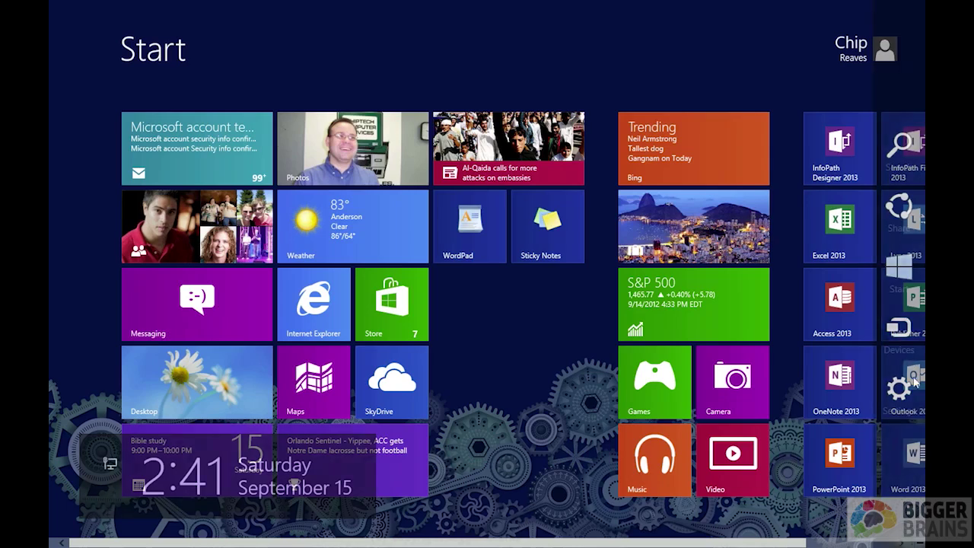
{"action": "mouse_move", "coordinate": [910, 319]}
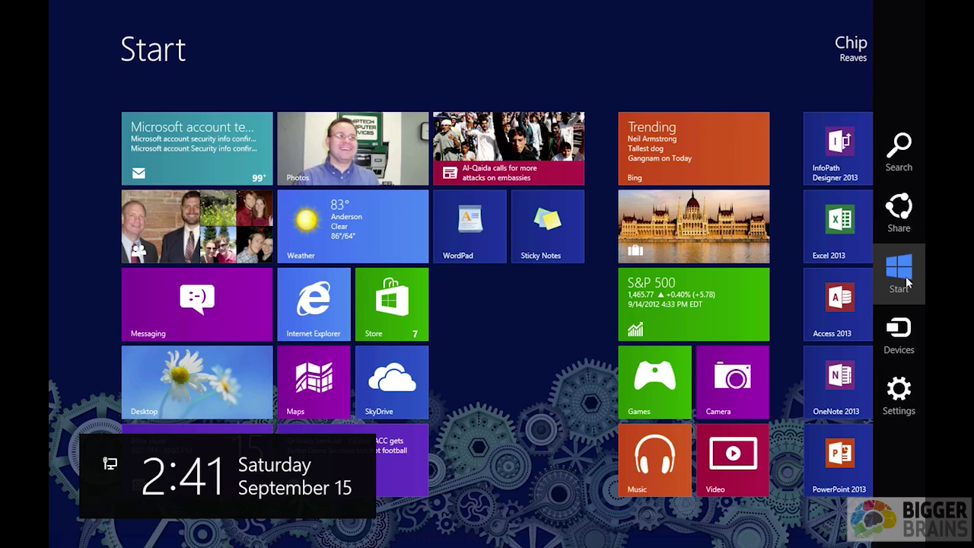
{"action": "left_click", "coordinate": [905, 280]}
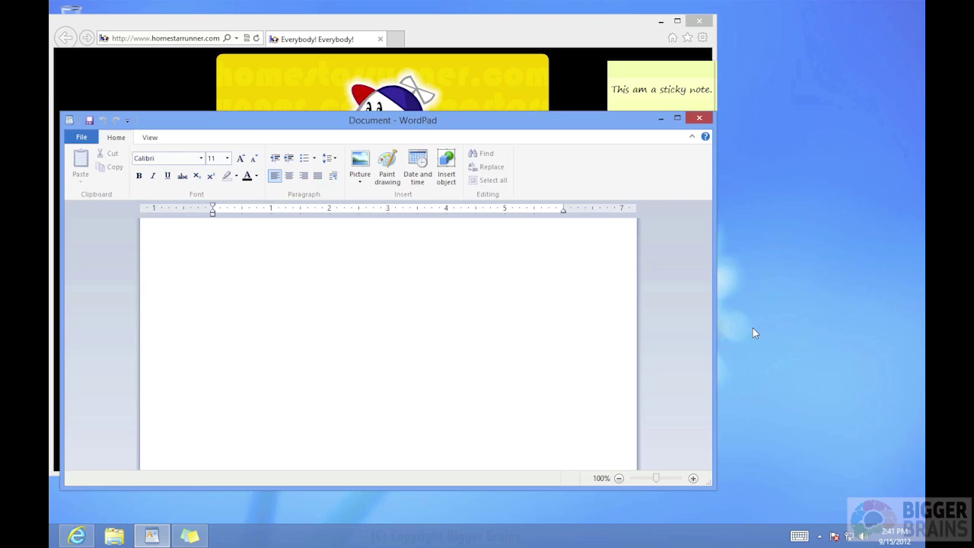
Go from the desktop to the Start screen and open WordPad by searching the apps for "word"
{"action": "mouse_move", "coordinate": [917, 399]}
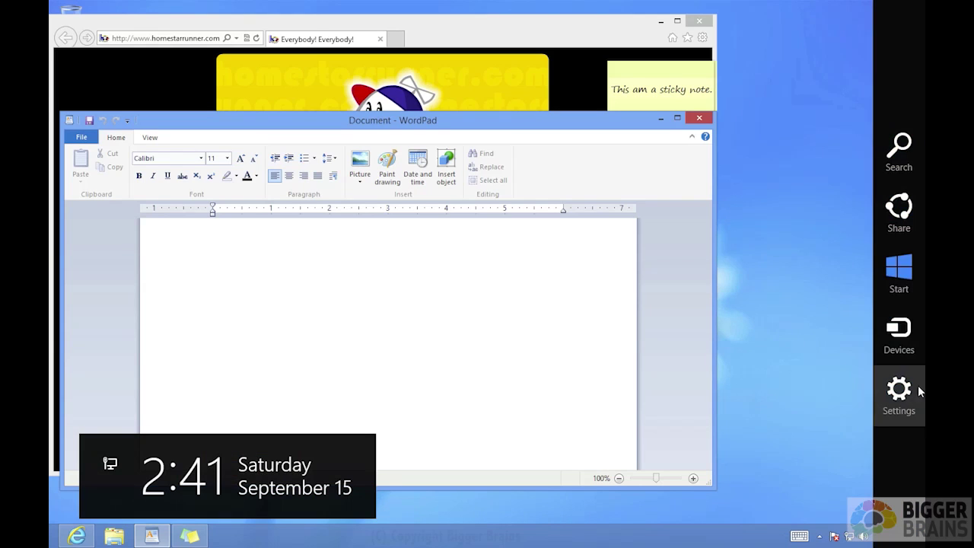
{"action": "left_click", "coordinate": [900, 273]}
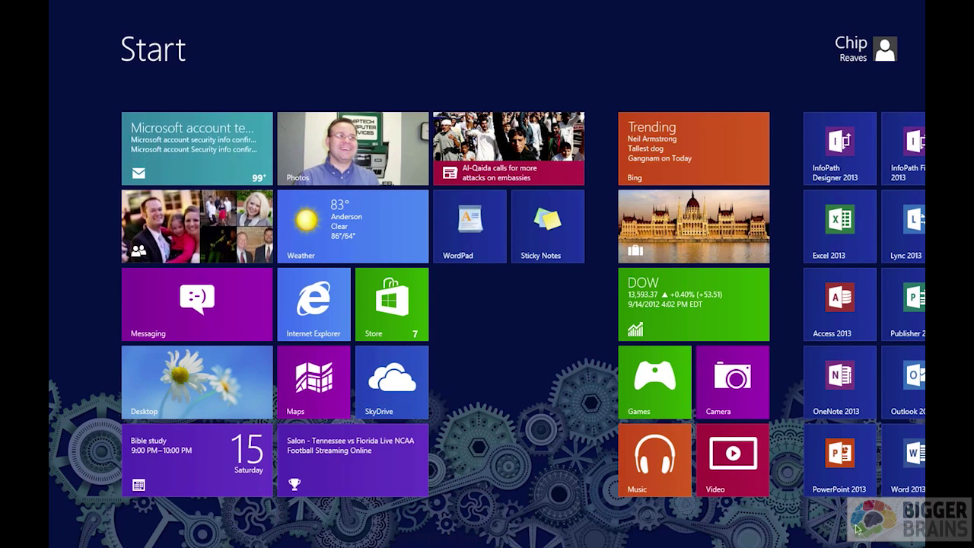
{"action": "mouse_move", "coordinate": [919, 541]}
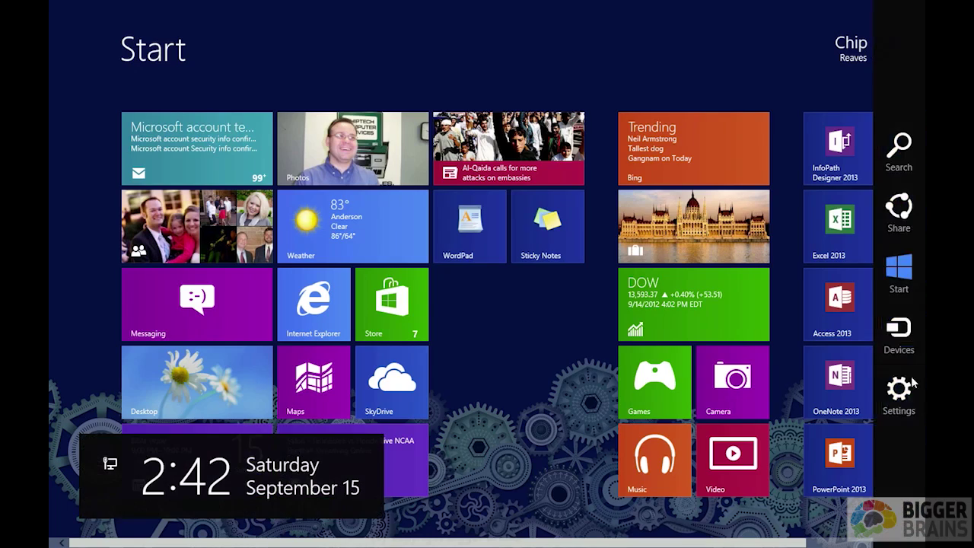
{"action": "left_click", "coordinate": [895, 141]}
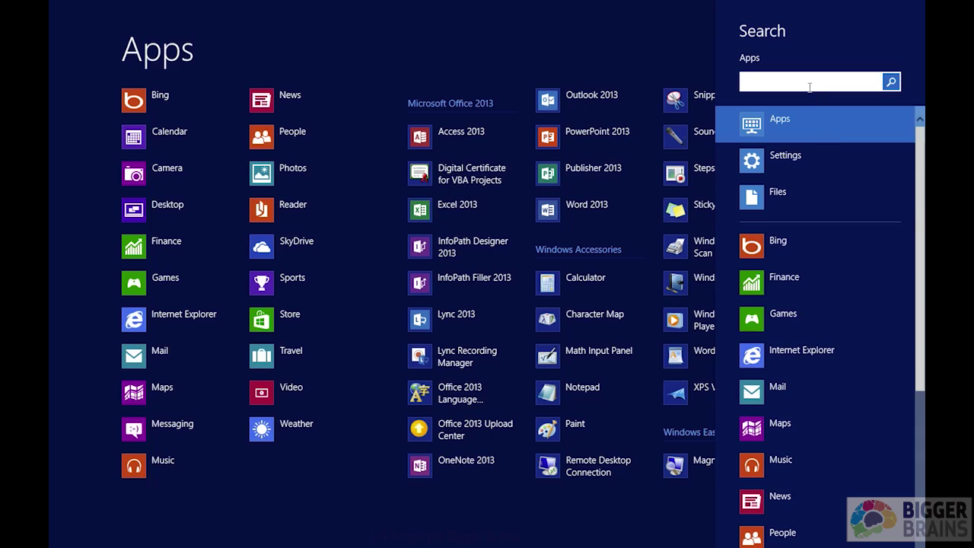
{"action": "type", "text": "ord"}
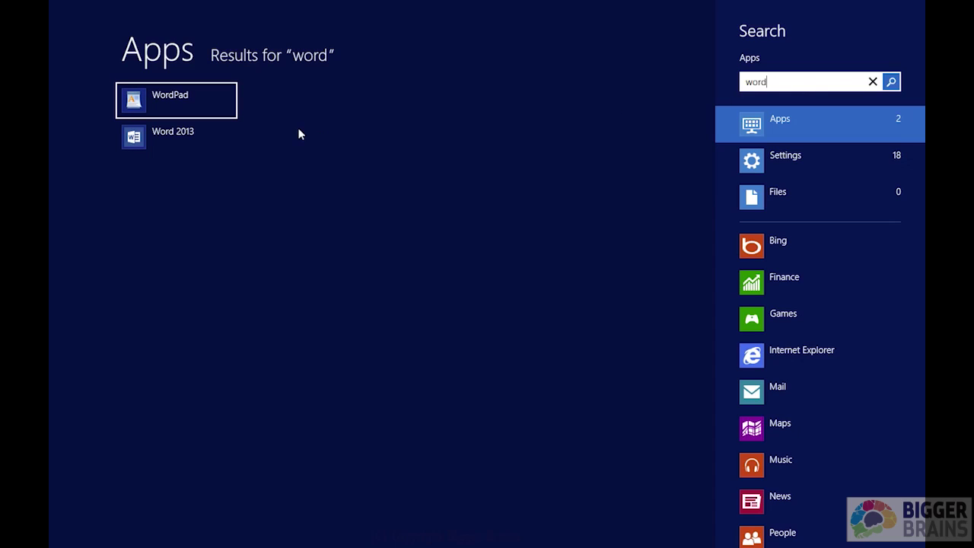
{"action": "left_click", "coordinate": [177, 97]}
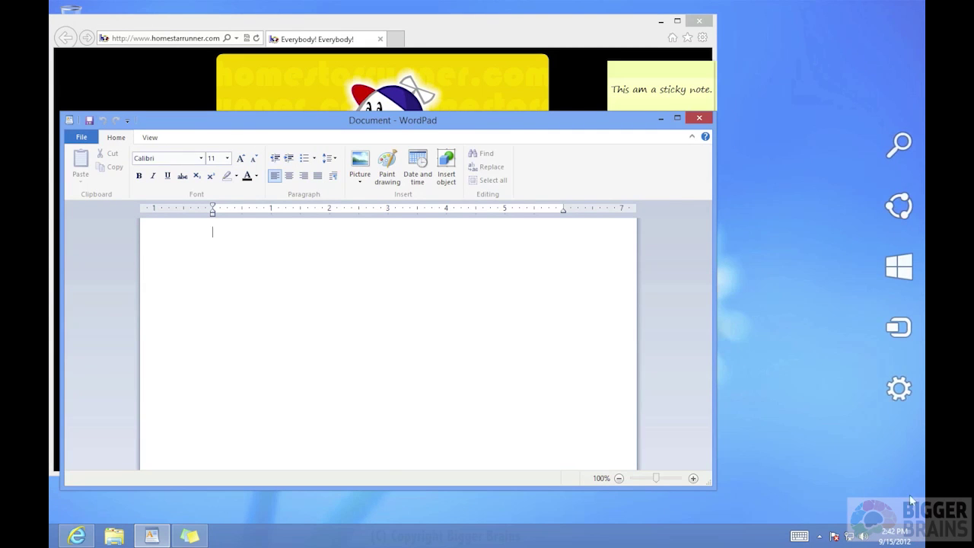
Search the settings for "power" and switch the search to matching files
{"action": "left_click", "coordinate": [898, 150]}
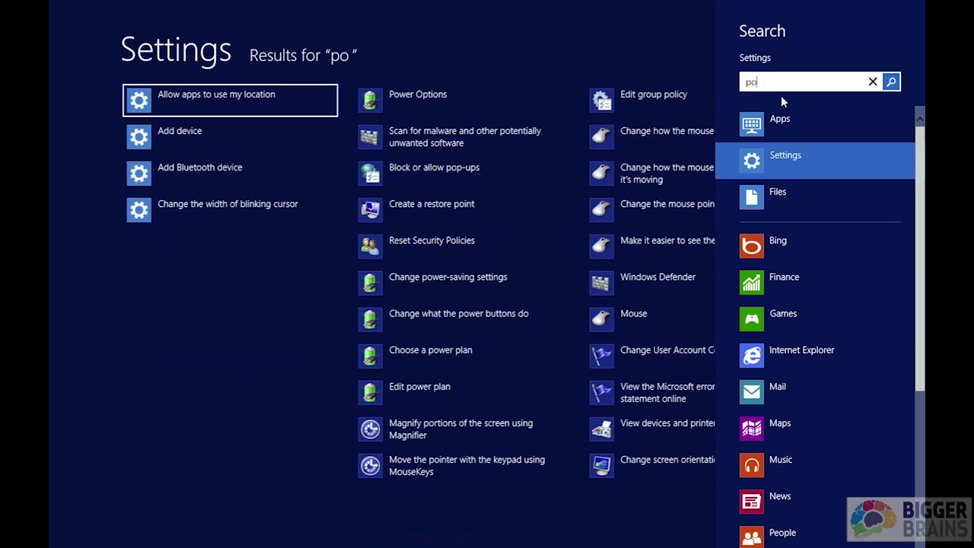
{"action": "type", "text": "wer"}
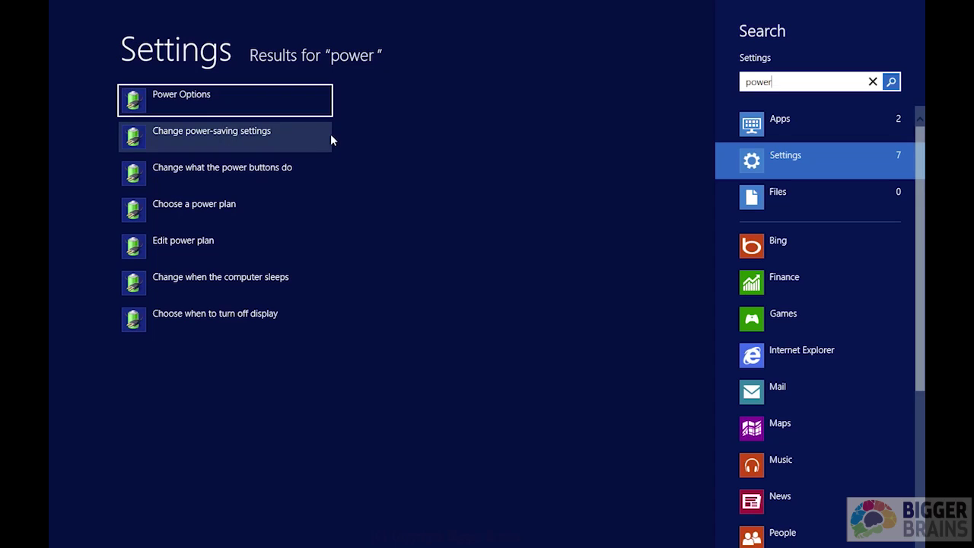
{"action": "left_click", "coordinate": [859, 122]}
{"action": "left_click", "coordinate": [861, 191]}
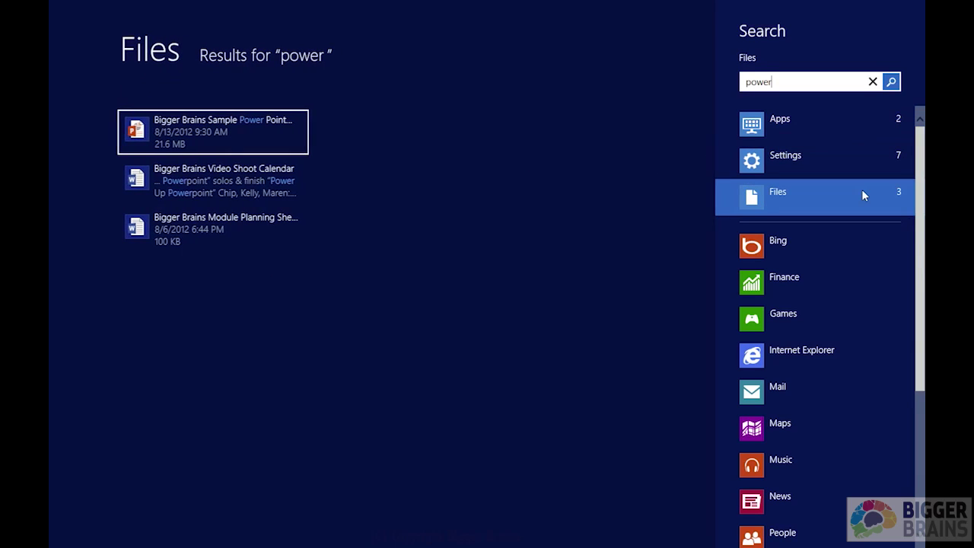
Compare the "power" results under Apps, Settings and Files, and run the same search in Internet Explorer
{"action": "left_click", "coordinate": [826, 163]}
{"action": "left_click", "coordinate": [818, 140]}
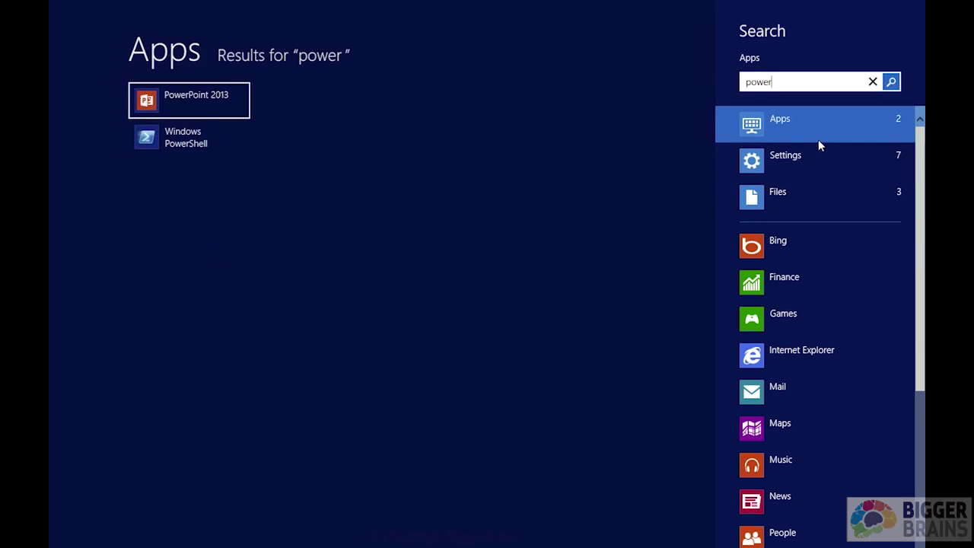
{"action": "left_click", "coordinate": [817, 153]}
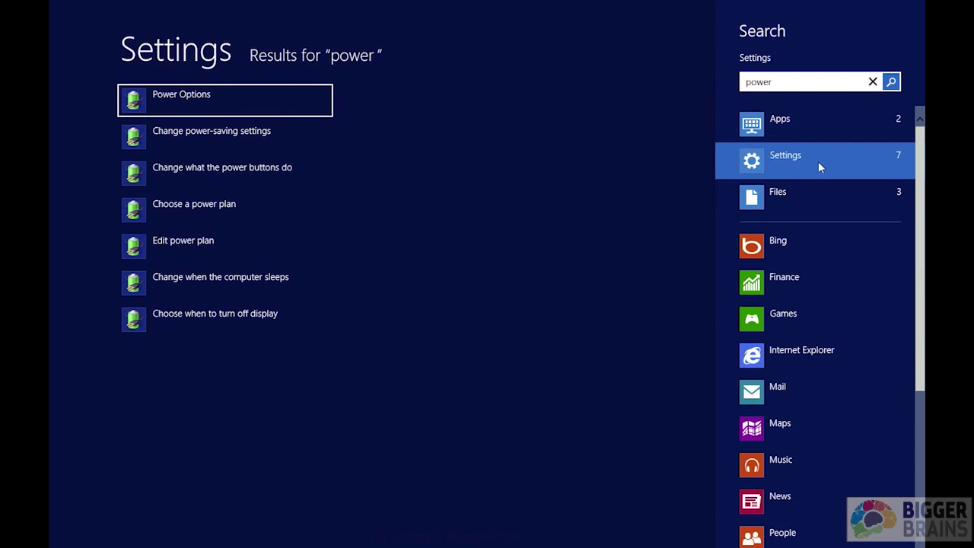
{"action": "left_click", "coordinate": [817, 197]}
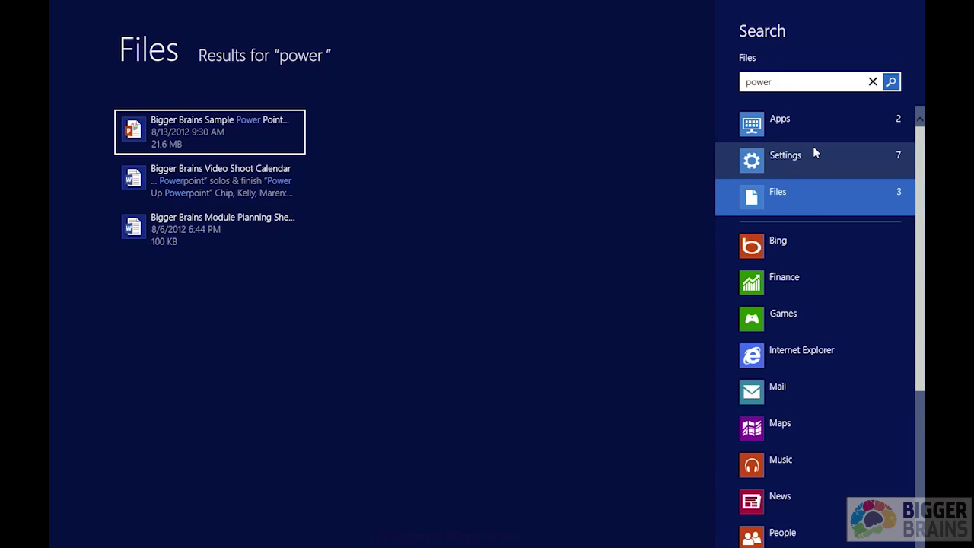
{"action": "left_click", "coordinate": [781, 126]}
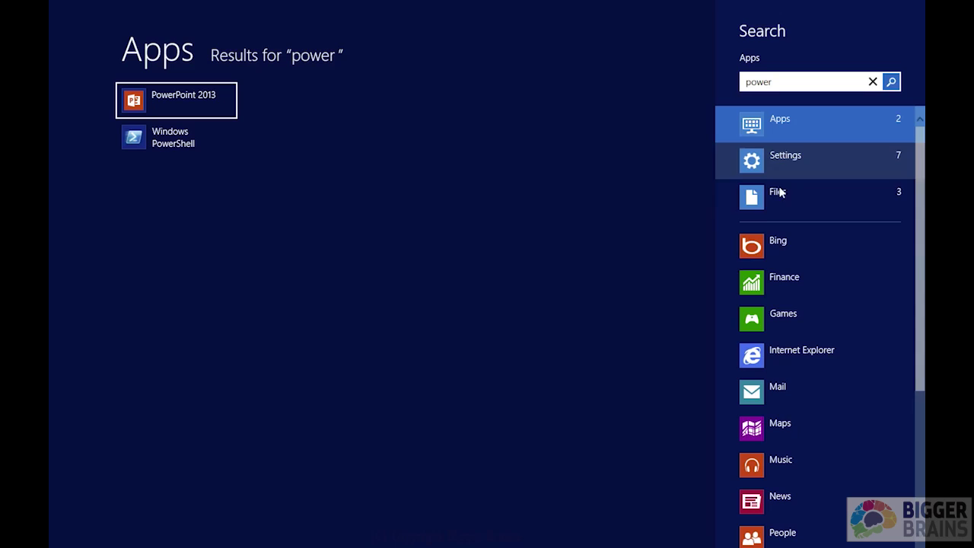
{"action": "left_click", "coordinate": [792, 359]}
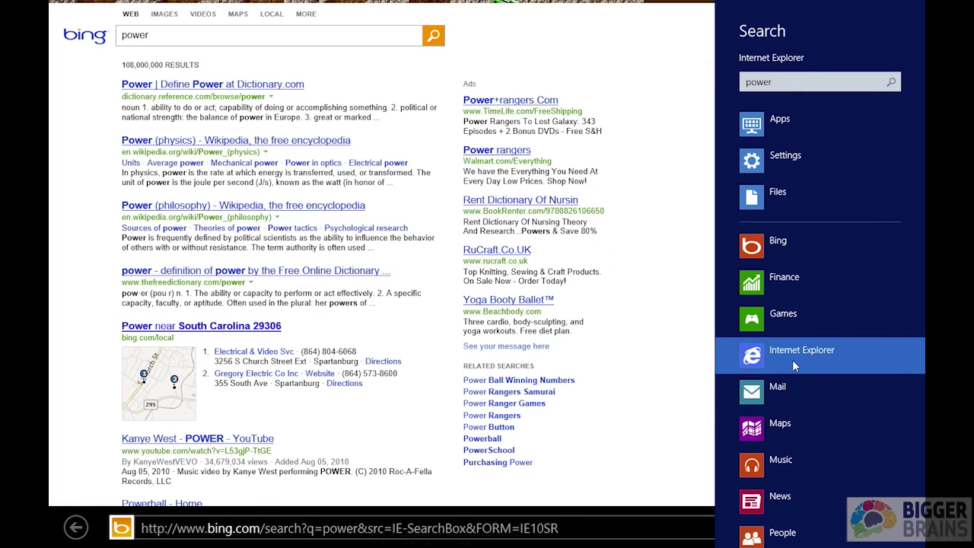
{"action": "left_click", "coordinate": [788, 193]}
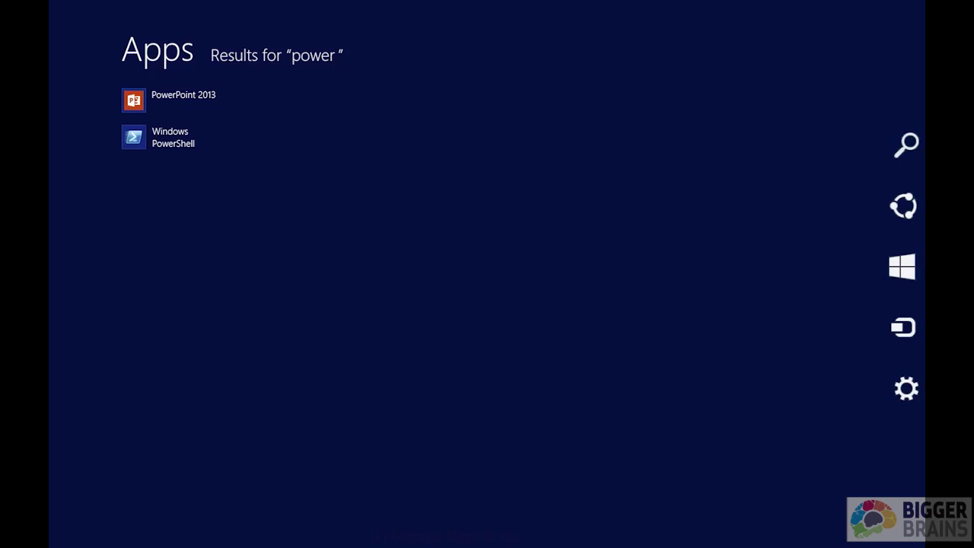
View the Devices and Settings charms over the app search results, and return to the Start screen
{"action": "mouse_move", "coordinate": [910, 396]}
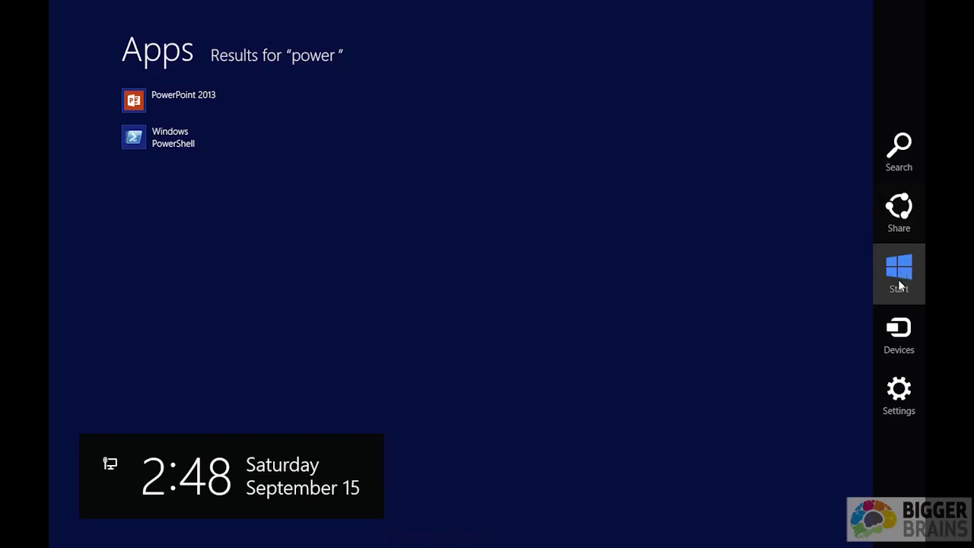
{"action": "left_click", "coordinate": [901, 327]}
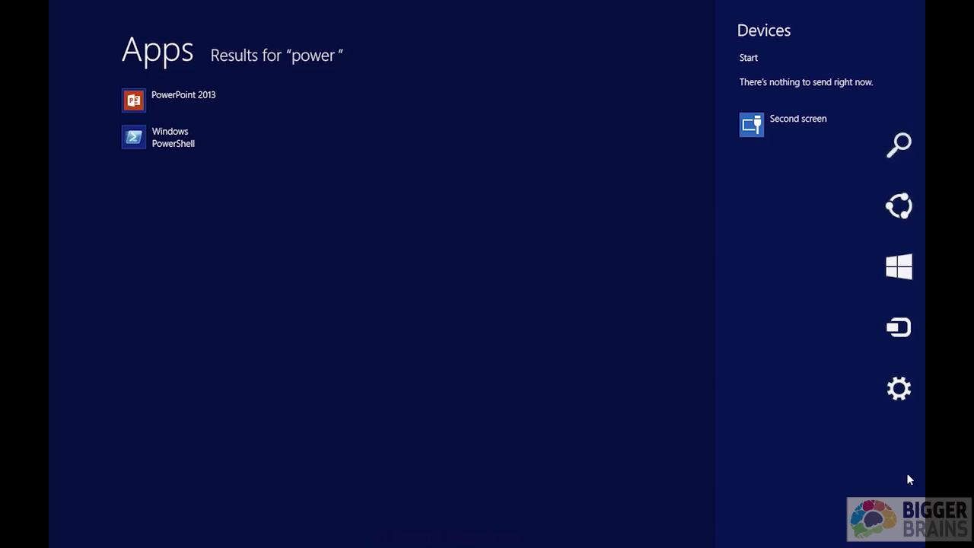
{"action": "mouse_move", "coordinate": [906, 446]}
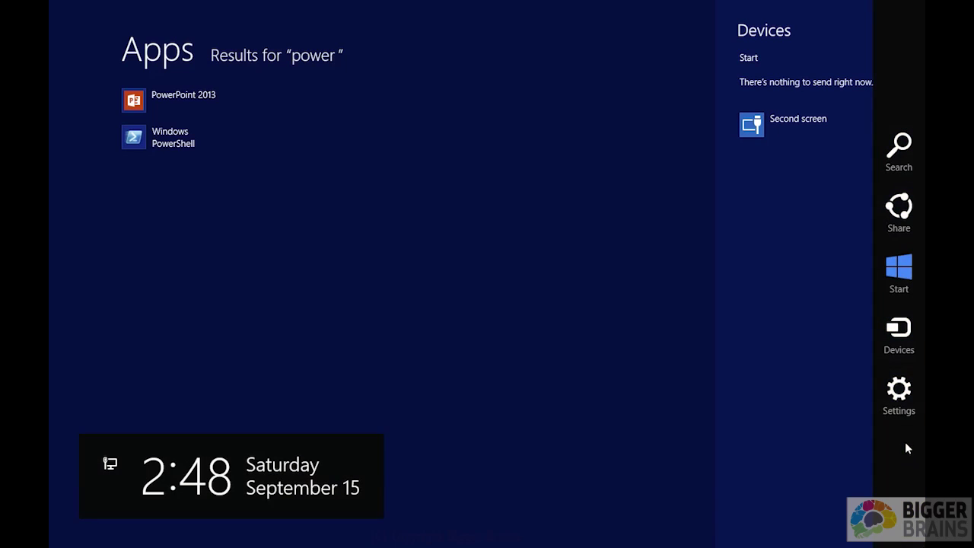
{"action": "left_click", "coordinate": [900, 396]}
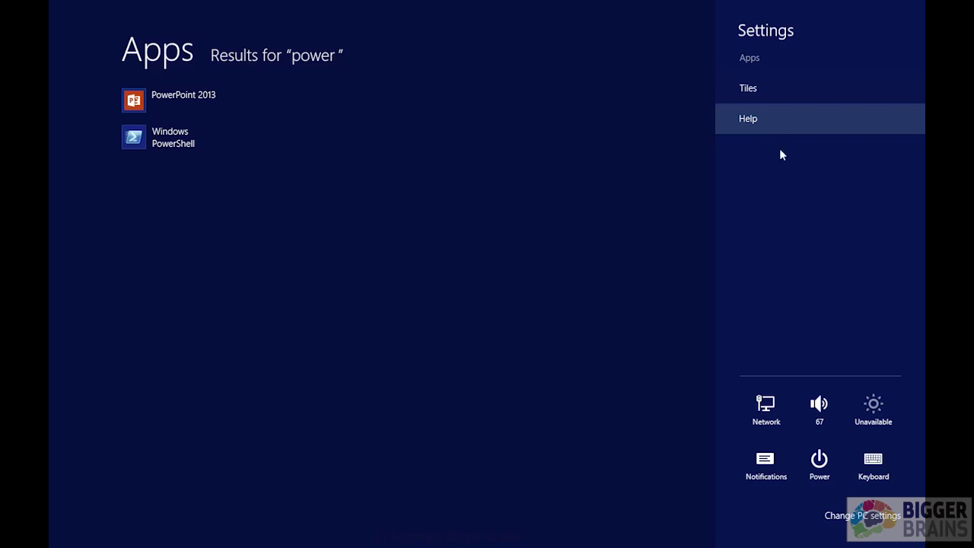
{"action": "left_click", "coordinate": [599, 228]}
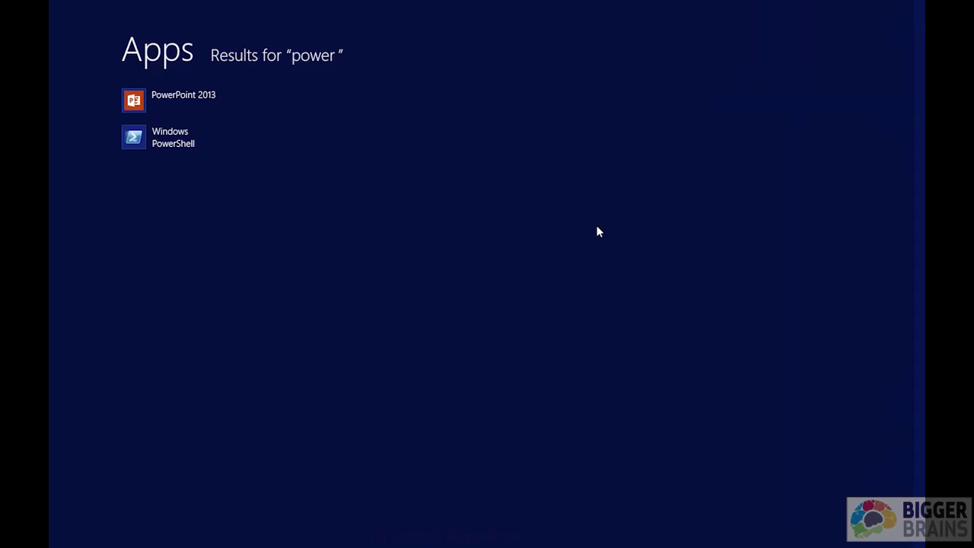
{"action": "key", "text": "Escape"}
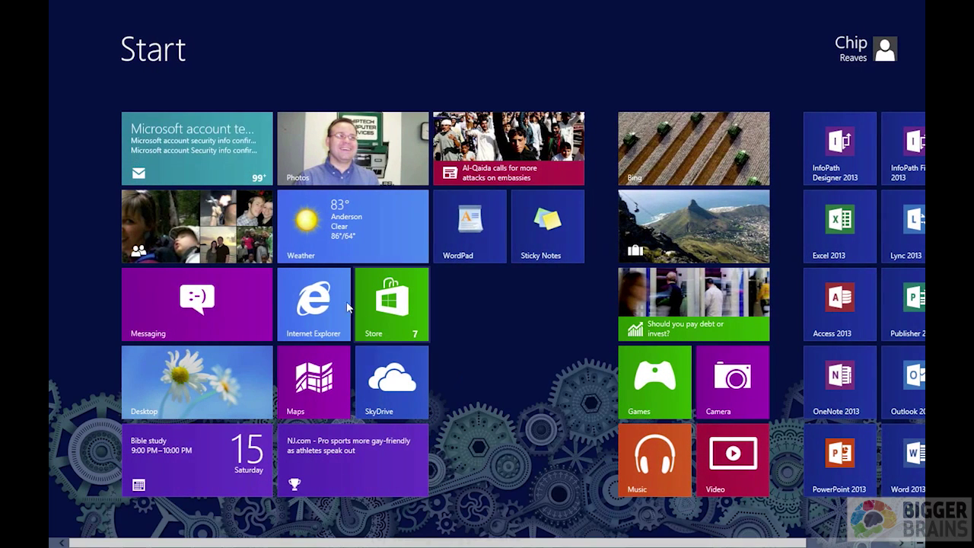
Open the Weather app and display its settings with the Settings charm
{"action": "left_click", "coordinate": [343, 237]}
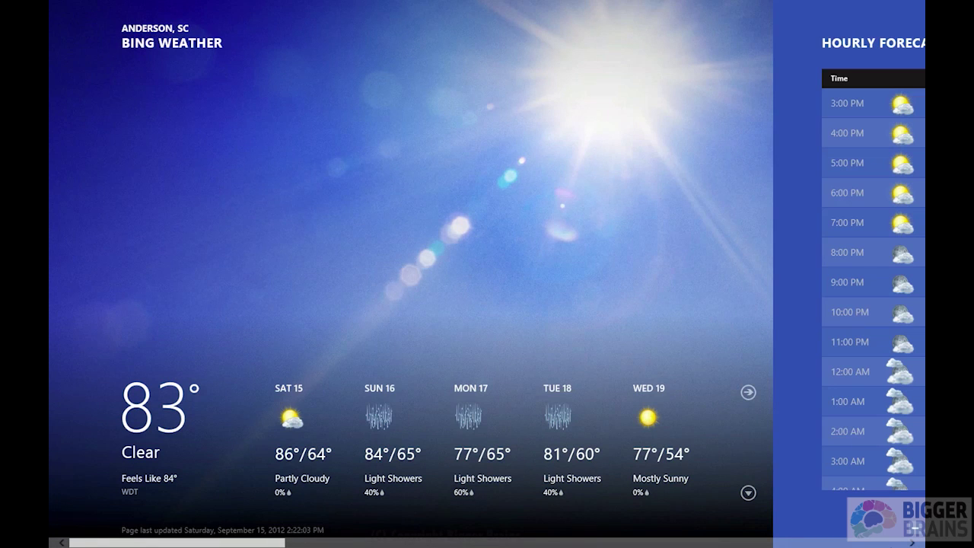
{"action": "mouse_move", "coordinate": [922, 533]}
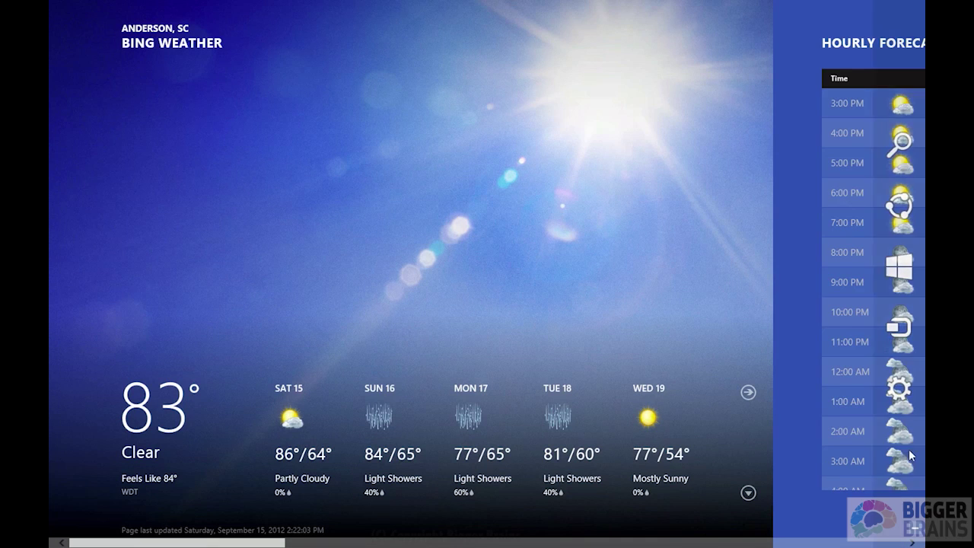
{"action": "left_click", "coordinate": [900, 399]}
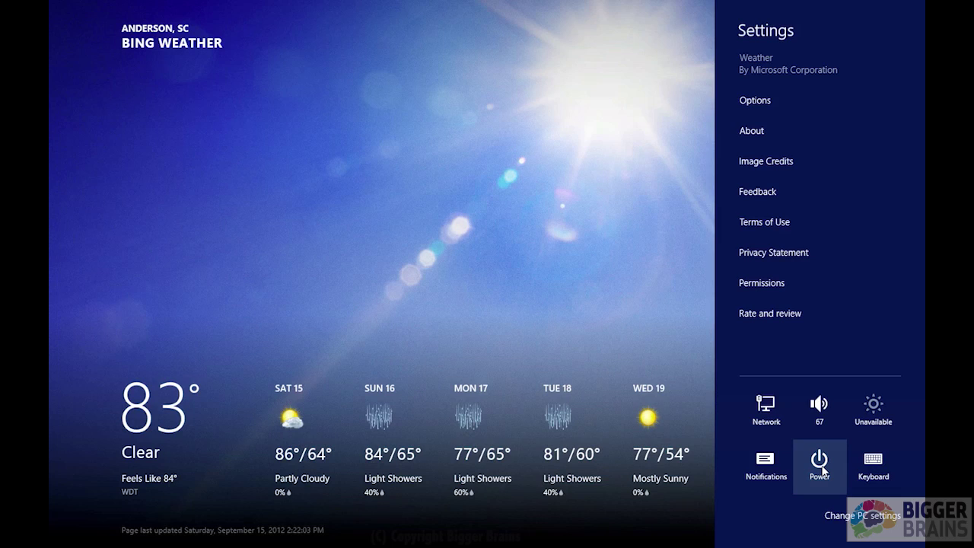
View the power options without choosing one, and open the full PC settings
{"action": "left_click", "coordinate": [819, 464]}
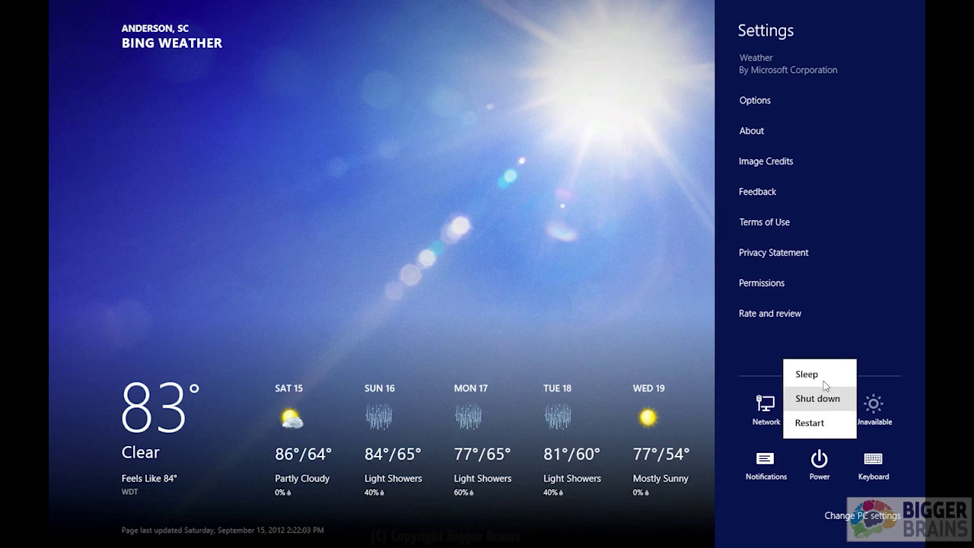
{"action": "left_click", "coordinate": [814, 496]}
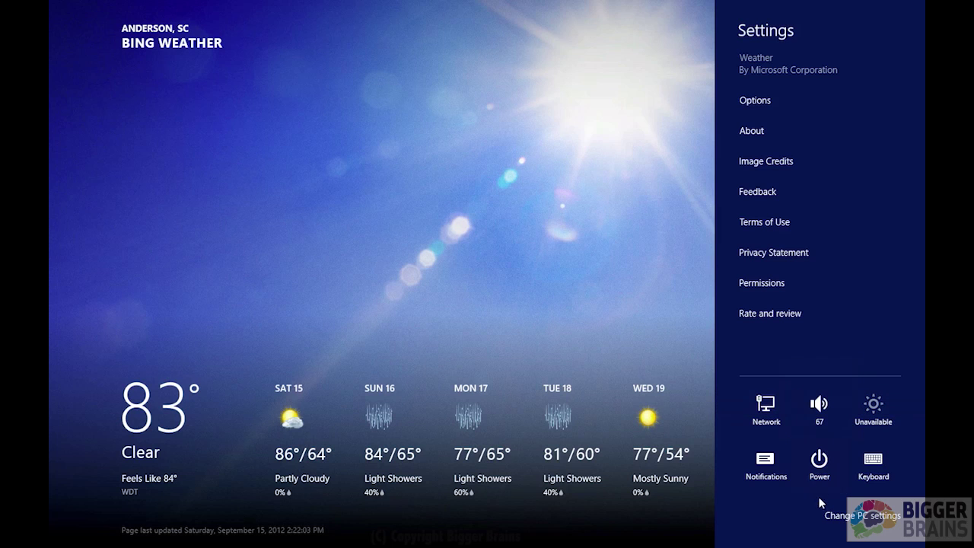
{"action": "left_click", "coordinate": [837, 507]}
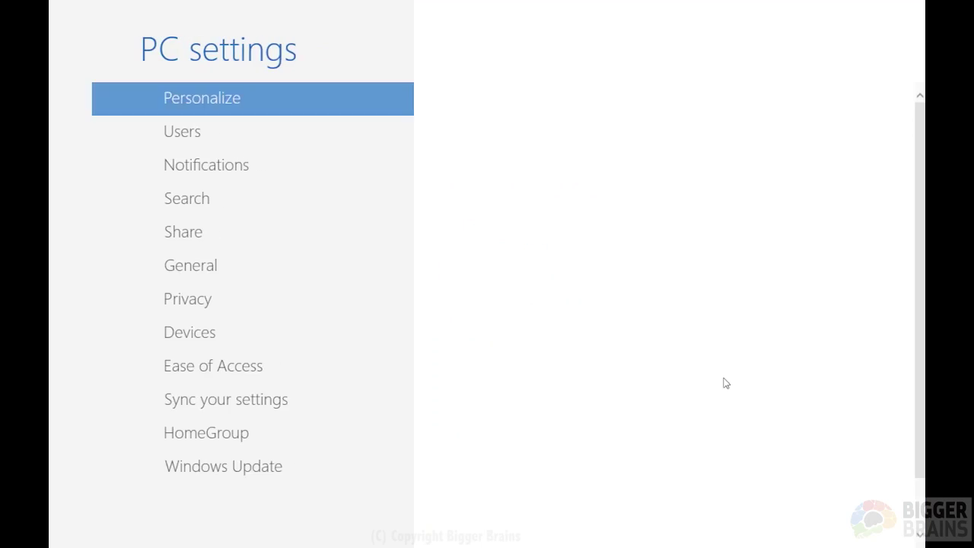